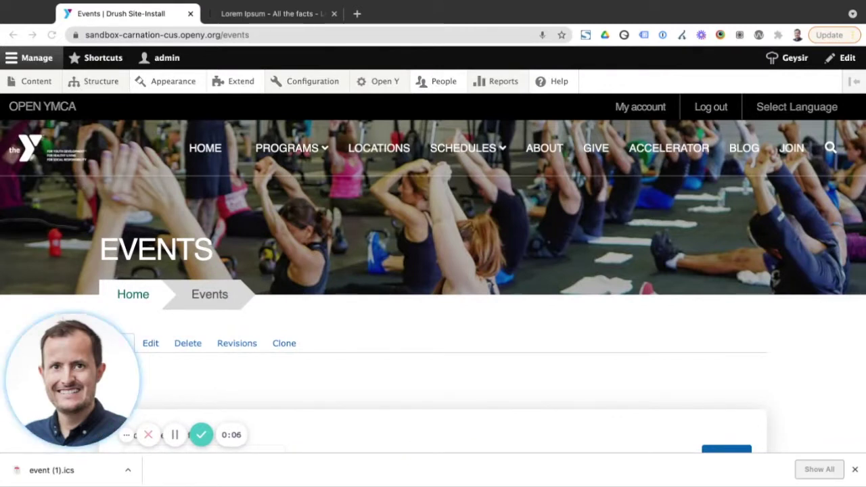
Step: Scroll the Events page past the filter form to the Charity Fundraiser and Test Event cards
{"action": "scroll", "coordinate": [433, 285], "scroll_direction": "down", "scroll_amount": 2}
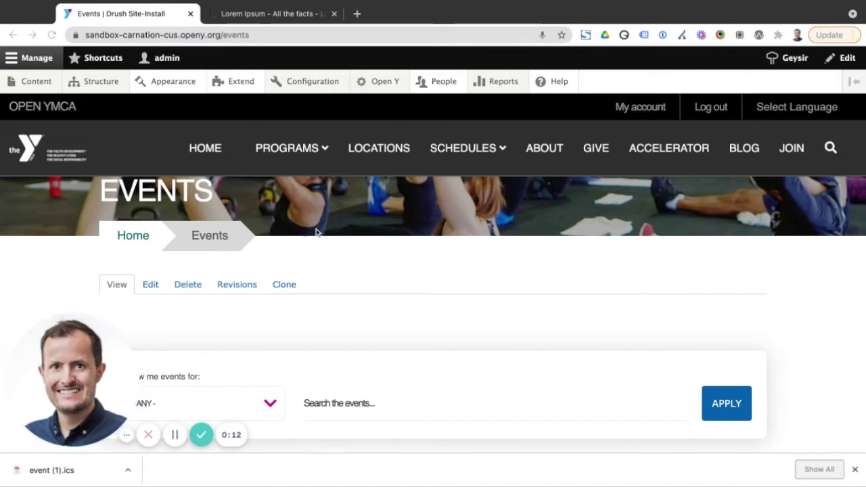
{"action": "scroll", "coordinate": [333, 233], "scroll_direction": "down", "scroll_amount": 1}
{"action": "scroll", "coordinate": [333, 233], "scroll_direction": "down", "scroll_amount": 2}
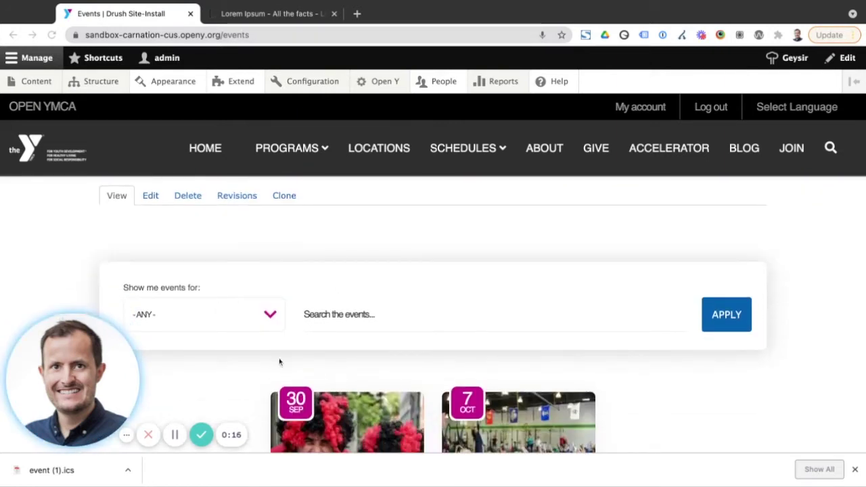
{"action": "scroll", "coordinate": [276, 352], "scroll_direction": "down", "scroll_amount": 1}
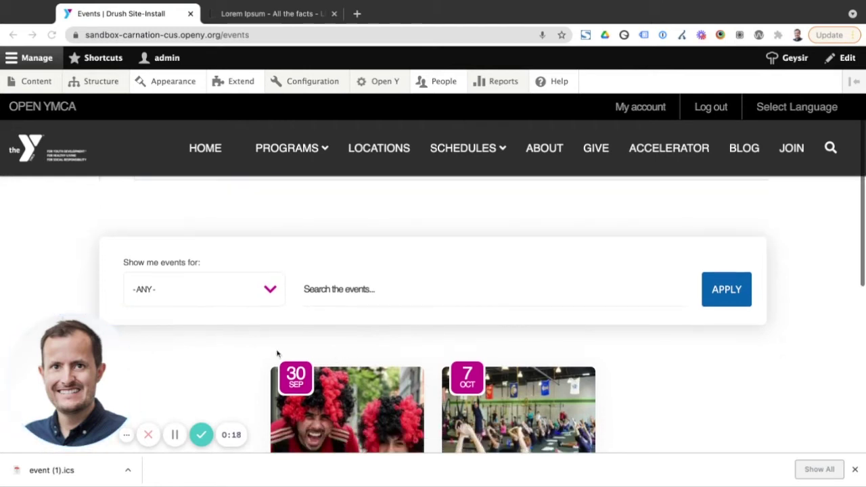
{"action": "scroll", "coordinate": [221, 363], "scroll_direction": "down", "scroll_amount": 3}
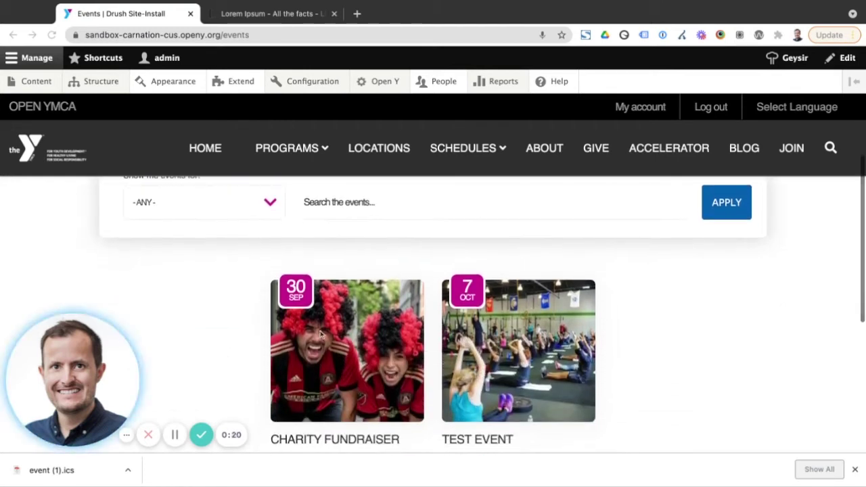
{"action": "scroll", "coordinate": [342, 255], "scroll_direction": "down", "scroll_amount": 1}
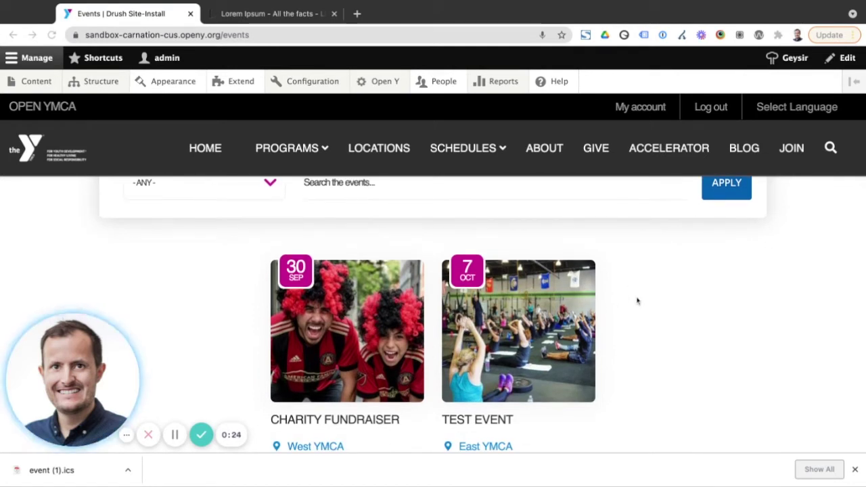
{"action": "scroll", "coordinate": [657, 293], "scroll_direction": "down", "scroll_amount": 2}
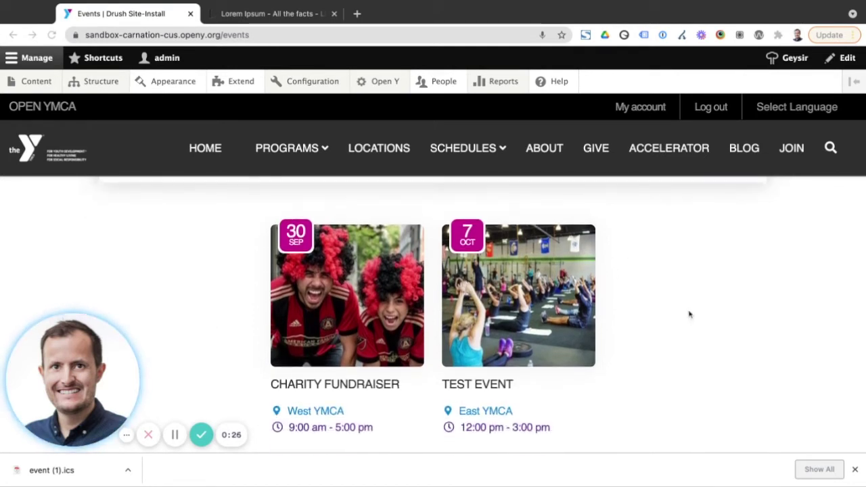
{"action": "scroll", "coordinate": [677, 324], "scroll_direction": "down", "scroll_amount": 5}
{"action": "scroll", "coordinate": [665, 333], "scroll_direction": "up", "scroll_amount": 9}
{"action": "scroll", "coordinate": [665, 332], "scroll_direction": "down", "scroll_amount": 1}
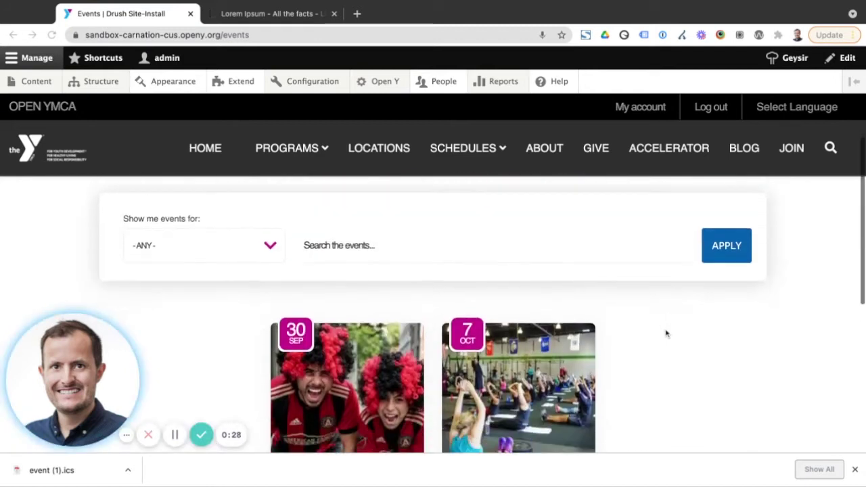
{"action": "left_click", "coordinate": [177, 248]}
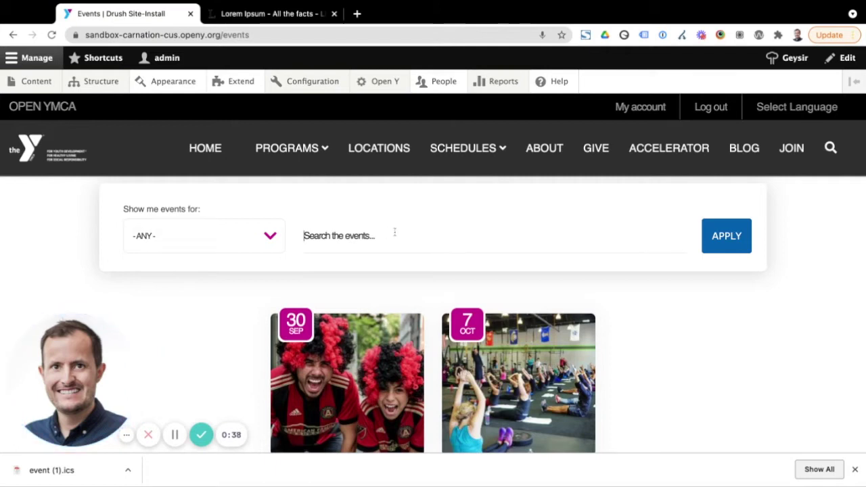
{"action": "scroll", "coordinate": [656, 373], "scroll_direction": "down", "scroll_amount": 3}
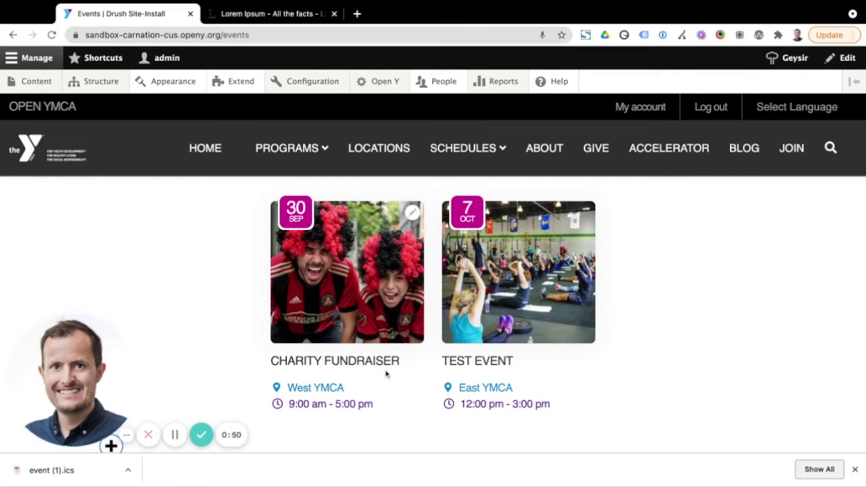
{"action": "scroll", "coordinate": [386, 375], "scroll_direction": "up", "scroll_amount": 3}
{"action": "scroll", "coordinate": [379, 369], "scroll_direction": "down", "scroll_amount": 3}
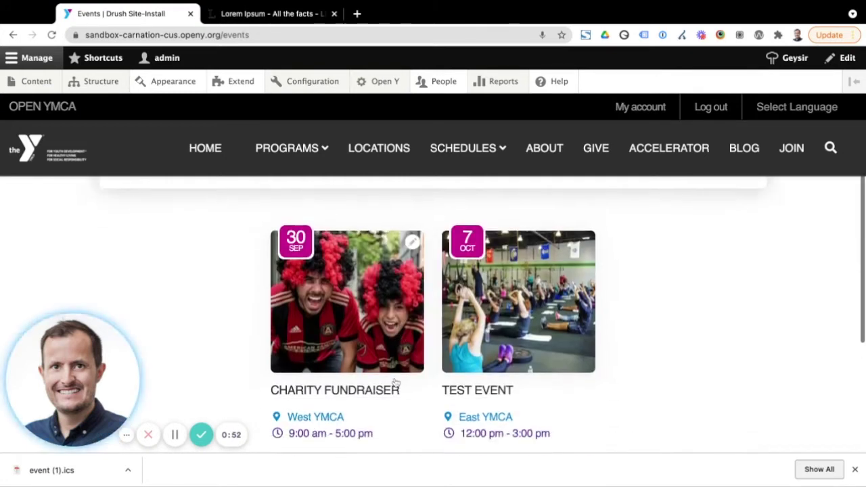
{"action": "left_click", "coordinate": [367, 349]}
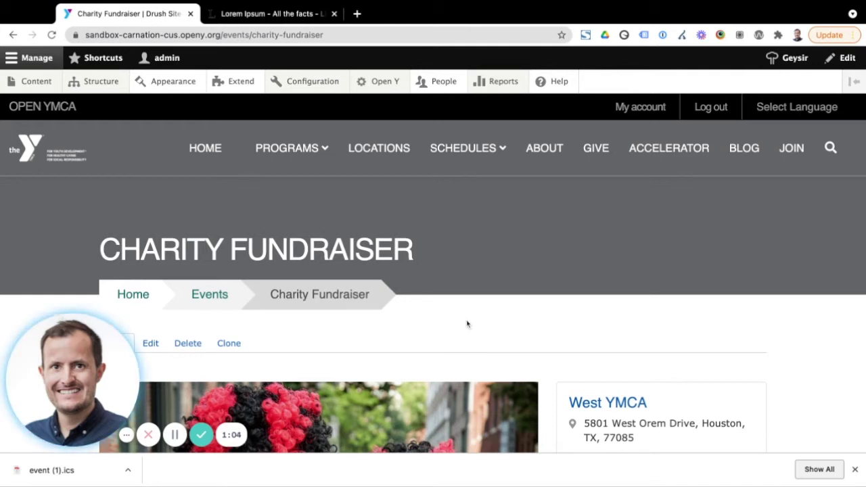
{"action": "scroll", "coordinate": [467, 324], "scroll_direction": "down", "scroll_amount": 1}
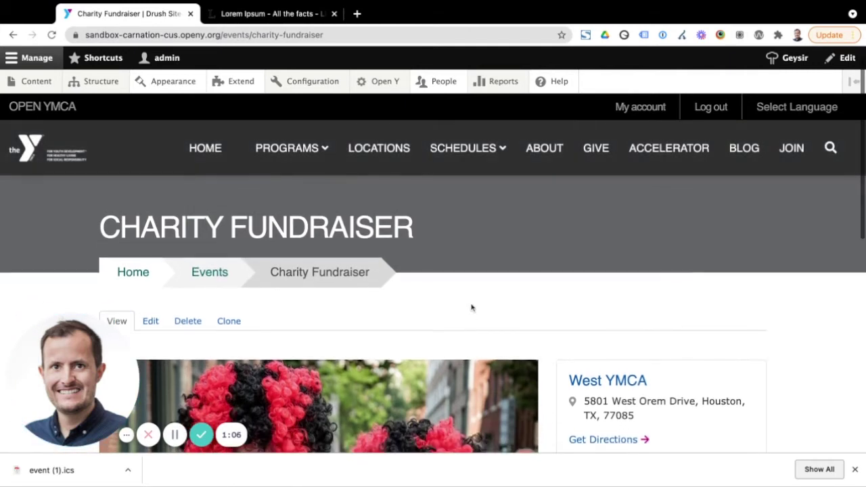
{"action": "scroll", "coordinate": [475, 300], "scroll_direction": "up", "scroll_amount": 1}
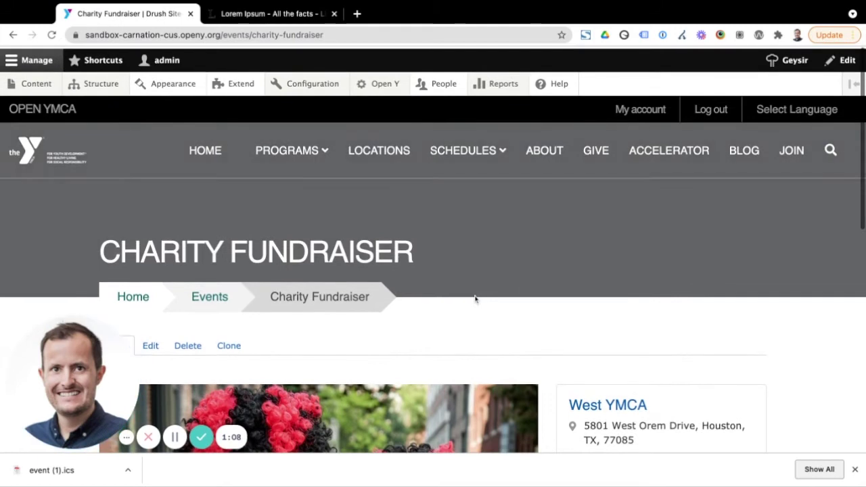
{"action": "scroll", "coordinate": [475, 300], "scroll_direction": "down", "scroll_amount": 2}
{"action": "scroll", "coordinate": [476, 300], "scroll_direction": "down", "scroll_amount": 1}
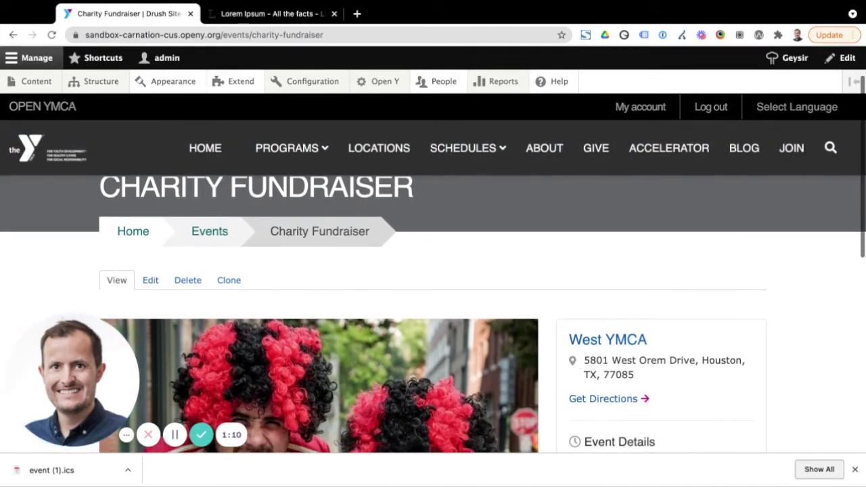
{"action": "scroll", "coordinate": [385, 340], "scroll_direction": "down", "scroll_amount": 3}
{"action": "scroll", "coordinate": [384, 340], "scroll_direction": "down", "scroll_amount": 1}
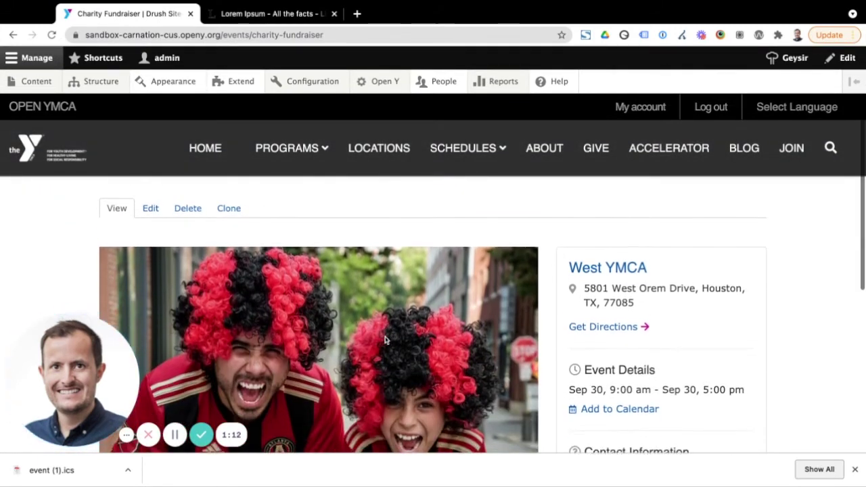
{"action": "scroll", "coordinate": [384, 340], "scroll_direction": "down", "scroll_amount": 2}
{"action": "scroll", "coordinate": [362, 352], "scroll_direction": "down", "scroll_amount": 1}
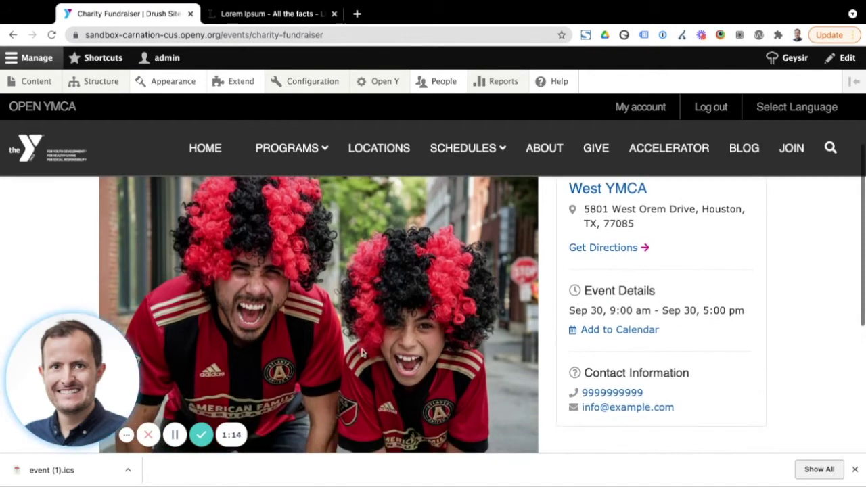
{"action": "scroll", "coordinate": [380, 333], "scroll_direction": "down", "scroll_amount": 1}
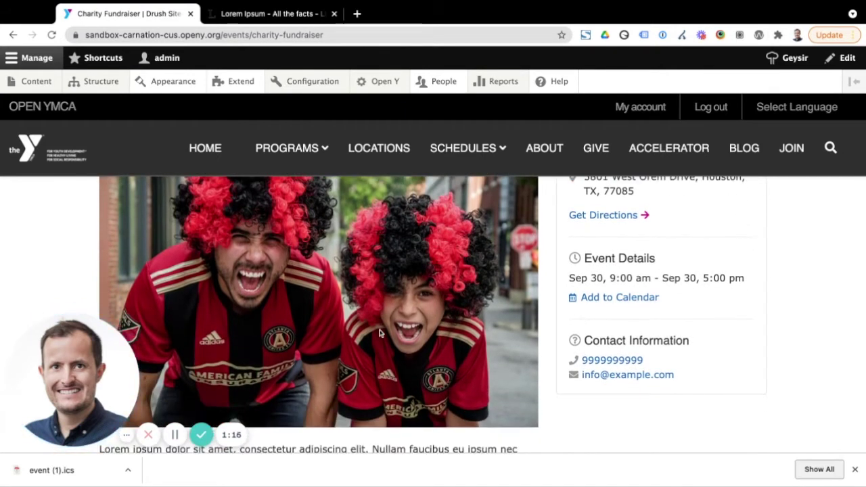
{"action": "scroll", "coordinate": [380, 333], "scroll_direction": "down", "scroll_amount": 3}
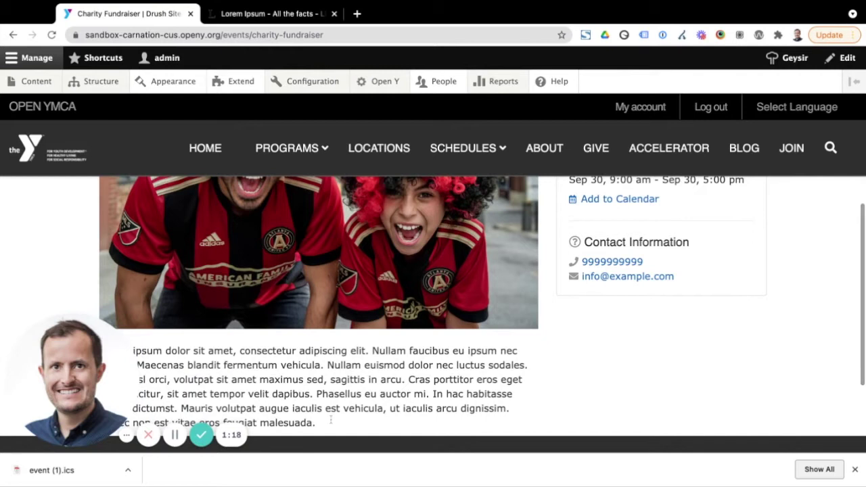
{"action": "left_click_drag", "start_coordinate": [331, 420], "coordinate": [165, 350]}
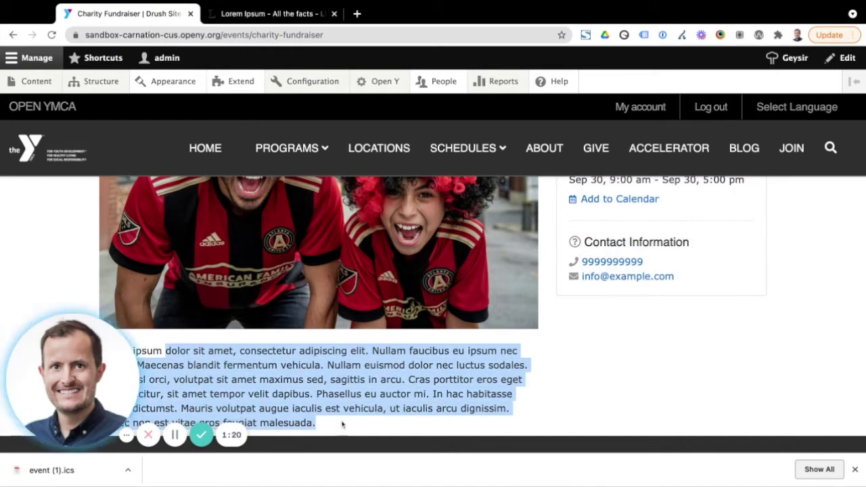
{"action": "scroll", "coordinate": [318, 304], "scroll_direction": "down", "scroll_amount": 1}
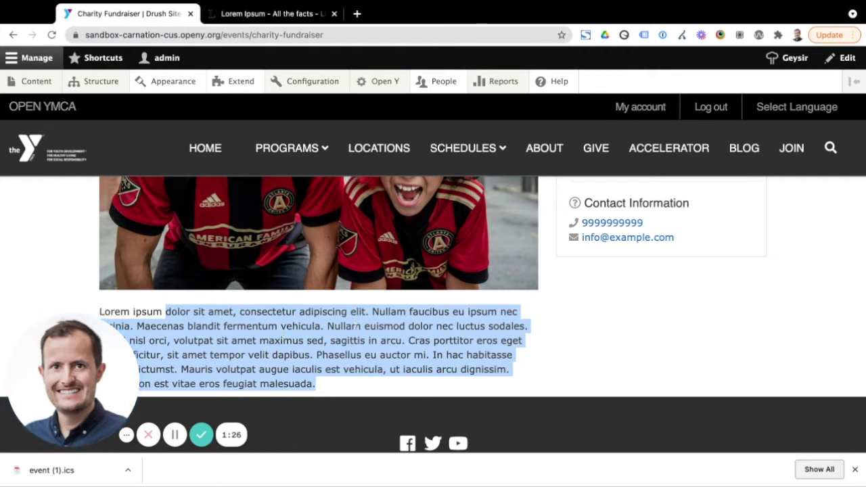
{"action": "scroll", "coordinate": [455, 338], "scroll_direction": "up", "scroll_amount": 6}
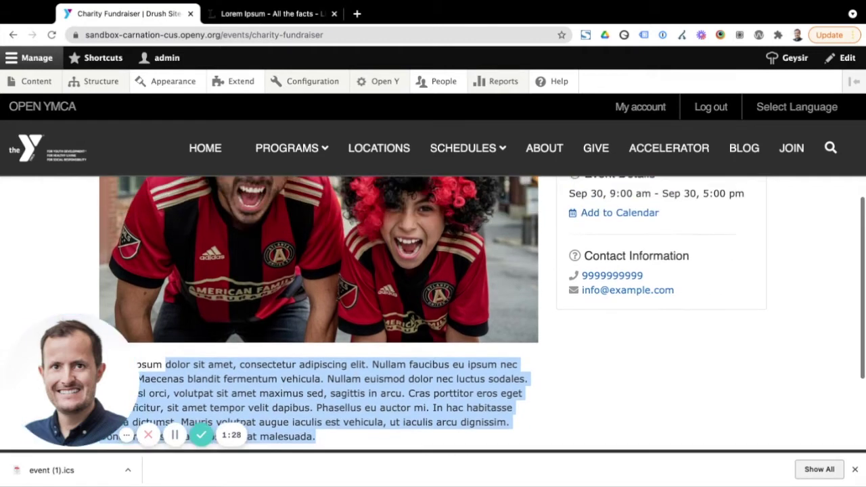
{"action": "scroll", "coordinate": [455, 338], "scroll_direction": "down", "scroll_amount": 1}
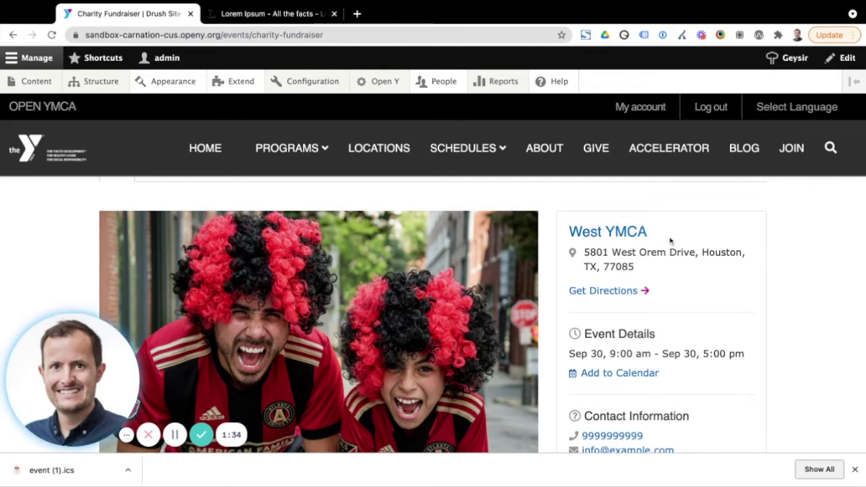
{"action": "scroll", "coordinate": [670, 240], "scroll_direction": "down", "scroll_amount": 1}
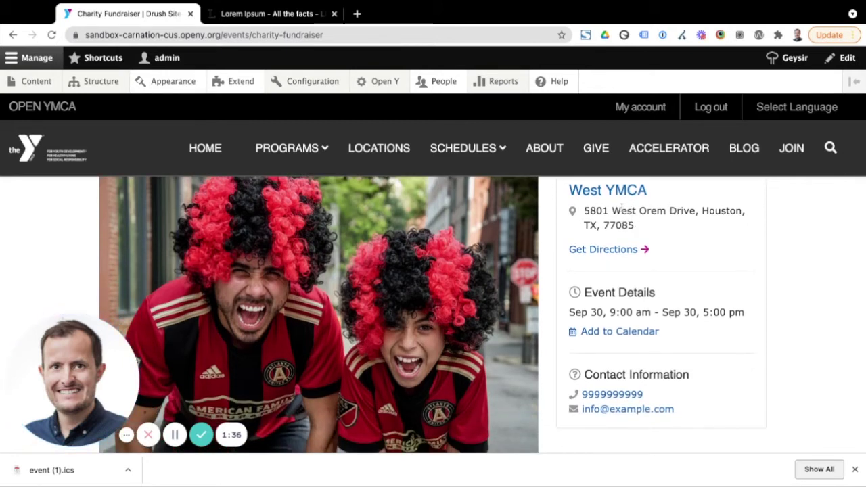
{"action": "scroll", "coordinate": [636, 211], "scroll_direction": "up", "scroll_amount": 1}
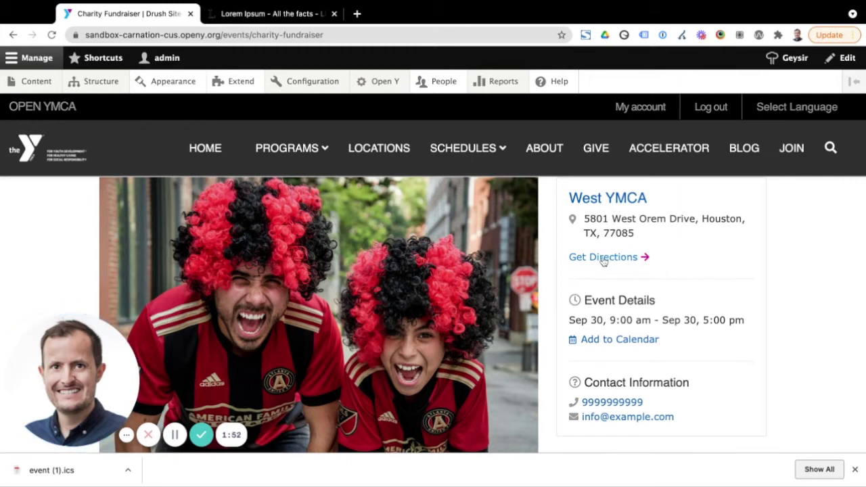
{"action": "scroll", "coordinate": [702, 240], "scroll_direction": "down", "scroll_amount": 1}
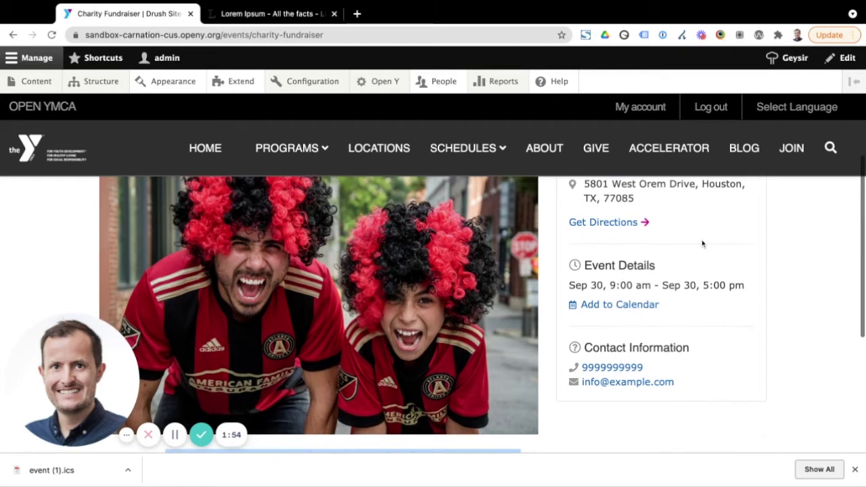
Step: Leave the event page and go to the site's Content admin overview
{"action": "left_click", "coordinate": [612, 305]}
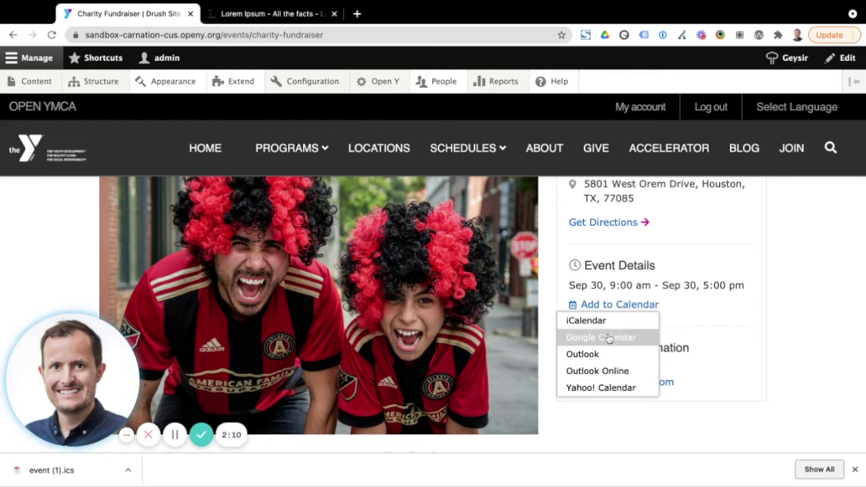
{"action": "scroll", "coordinate": [524, 314], "scroll_direction": "up", "scroll_amount": 5}
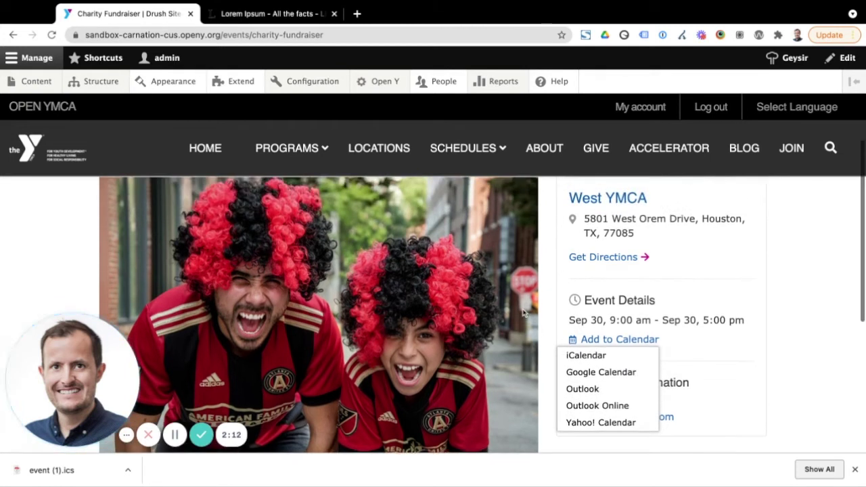
{"action": "scroll", "coordinate": [523, 313], "scroll_direction": "up", "scroll_amount": 3}
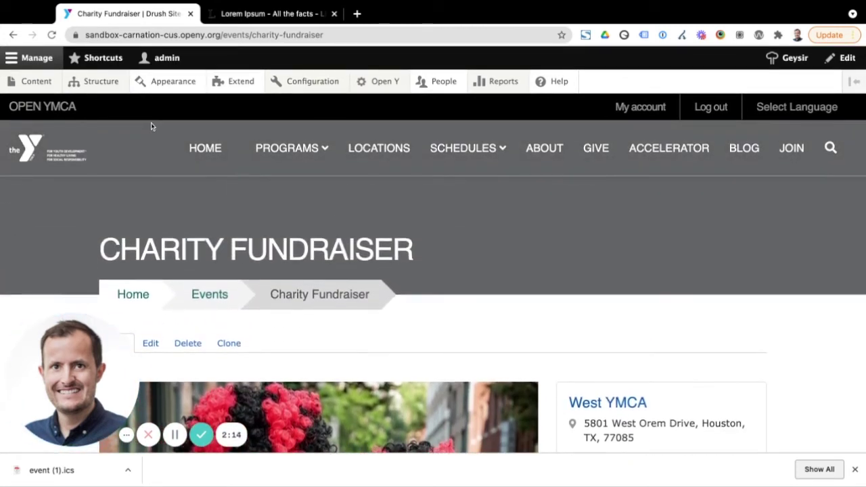
{"action": "left_click", "coordinate": [35, 84]}
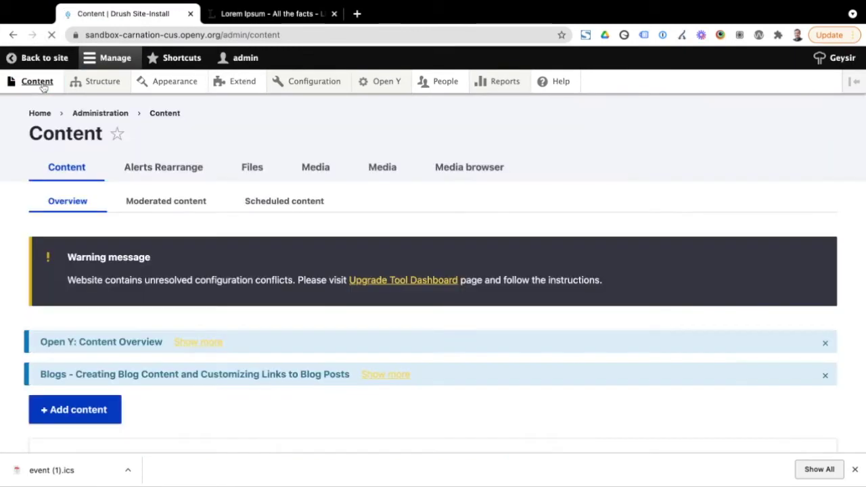
Step: Open Add content and scroll the content type list down to Event
{"action": "scroll", "coordinate": [304, 228], "scroll_direction": "down", "scroll_amount": 3}
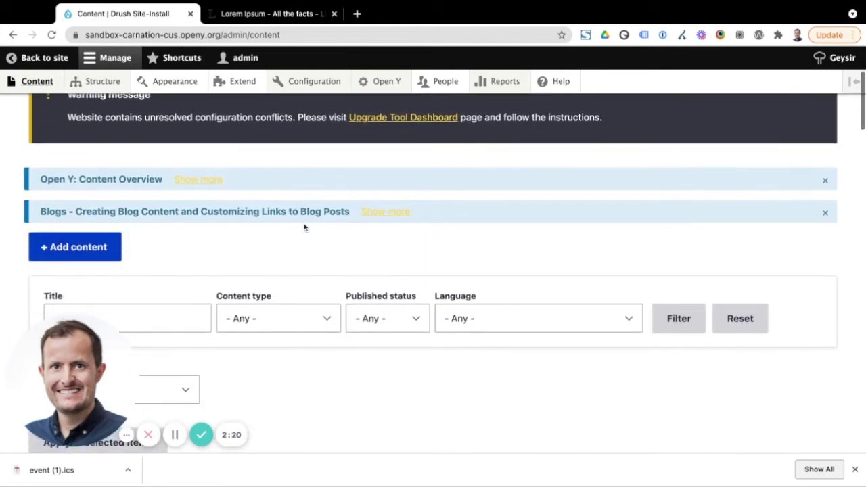
{"action": "scroll", "coordinate": [262, 254], "scroll_direction": "down", "scroll_amount": 1}
{"action": "left_click", "coordinate": [62, 226]}
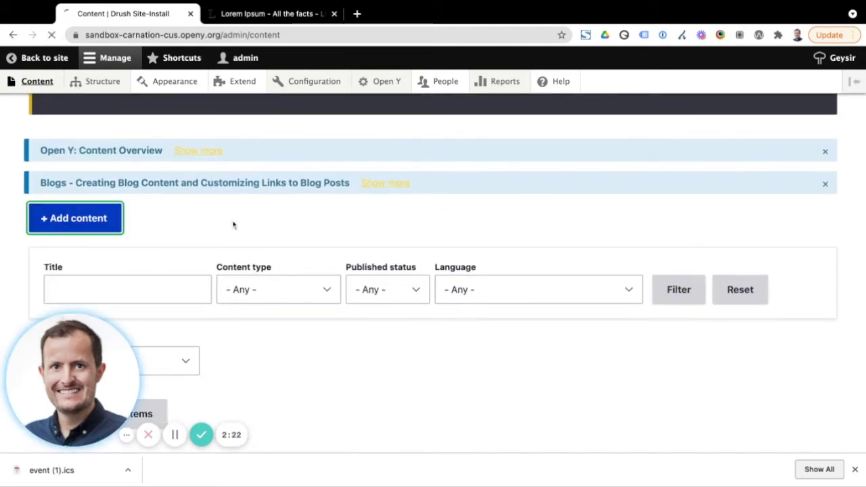
{"action": "scroll", "coordinate": [376, 288], "scroll_direction": "down", "scroll_amount": 5}
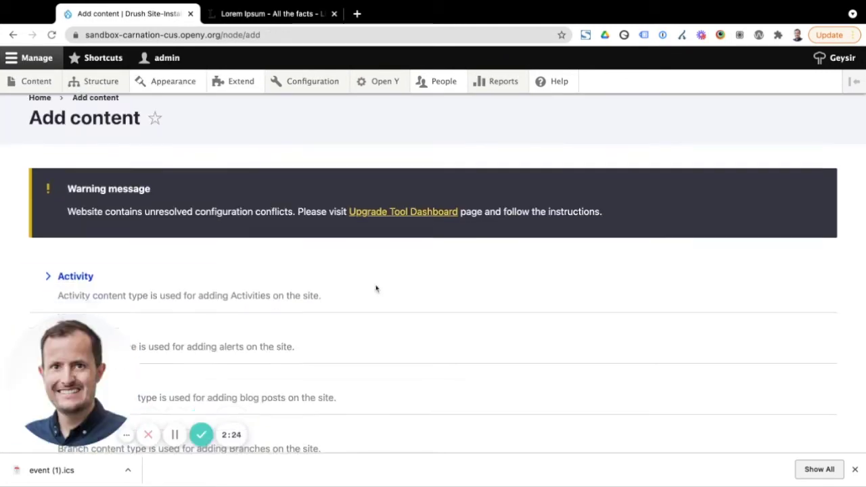
{"action": "scroll", "coordinate": [376, 289], "scroll_direction": "down", "scroll_amount": 2}
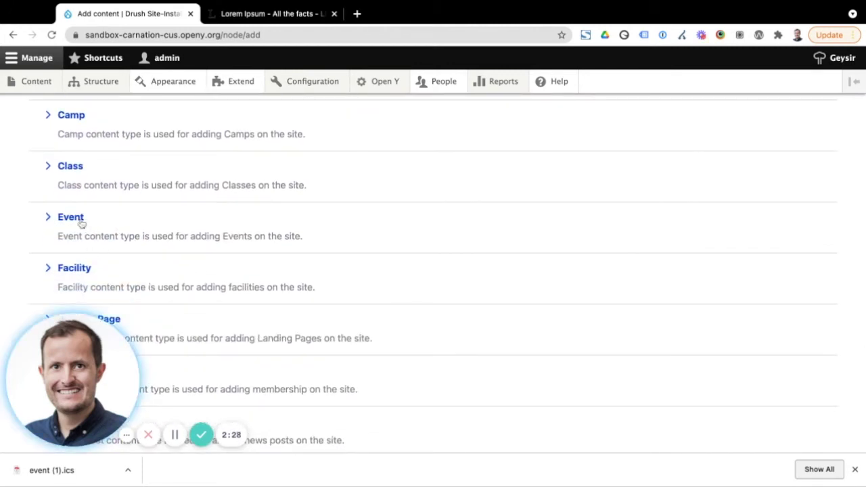
Step: Start a new Event and give it the title 'Test Event 2'
{"action": "left_click", "coordinate": [76, 219]}
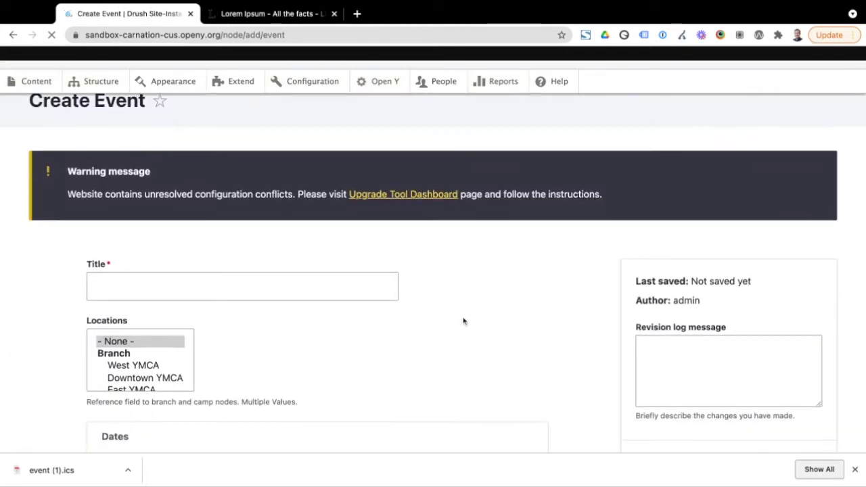
{"action": "scroll", "coordinate": [464, 319], "scroll_direction": "down", "scroll_amount": 2}
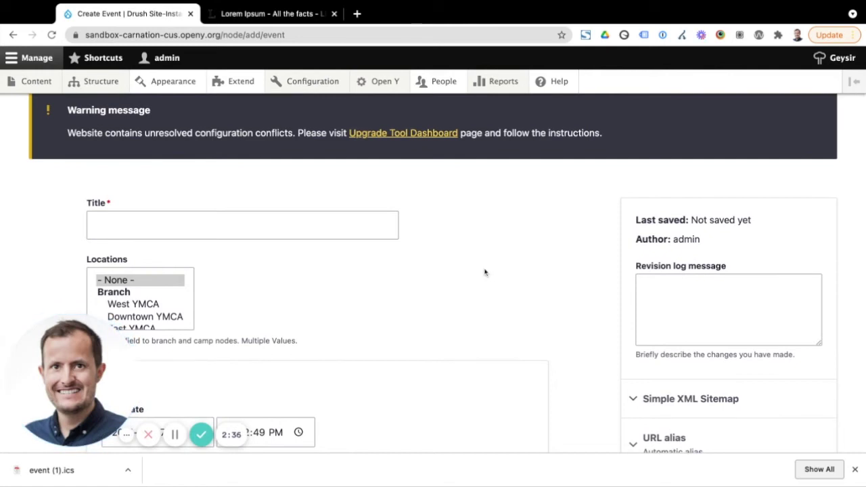
{"action": "scroll", "coordinate": [484, 271], "scroll_direction": "down", "scroll_amount": 1}
{"action": "scroll", "coordinate": [485, 271], "scroll_direction": "down", "scroll_amount": 5}
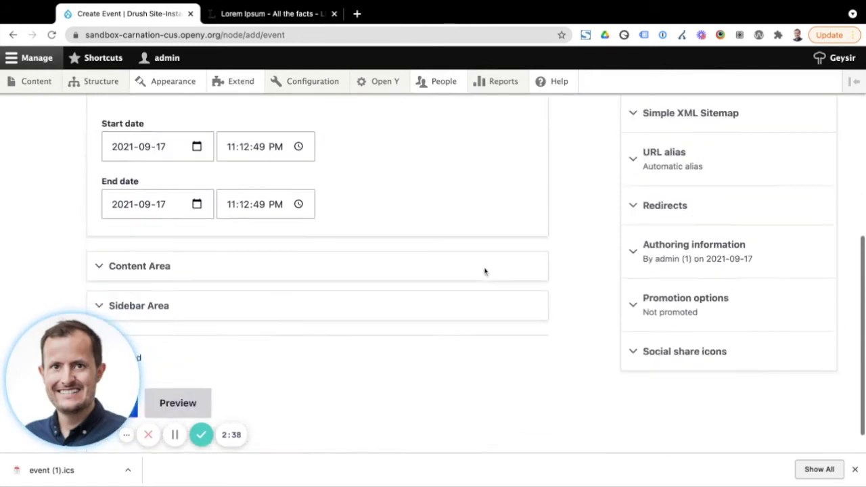
{"action": "scroll", "coordinate": [371, 266], "scroll_direction": "up", "scroll_amount": 6}
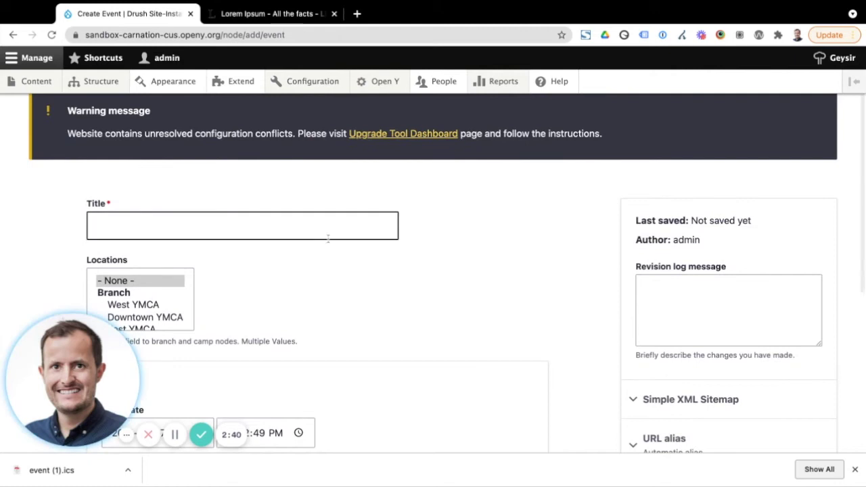
{"action": "left_click", "coordinate": [315, 224]}
{"action": "type", "text": "Te"}
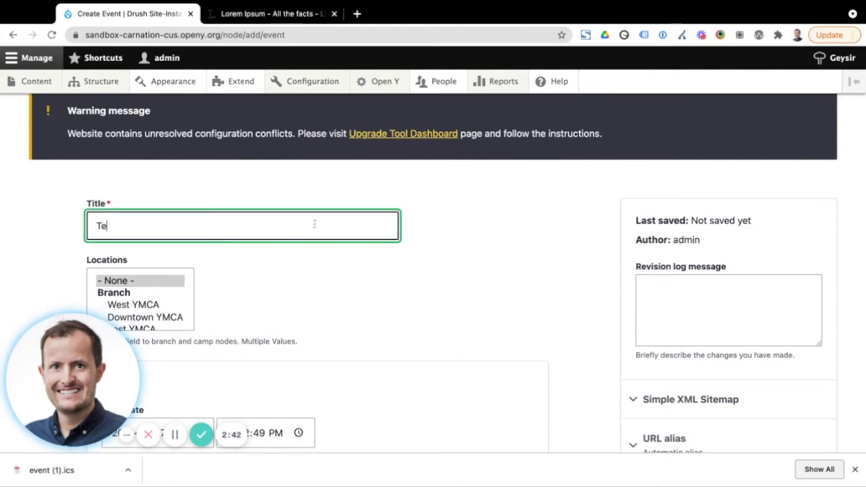
{"action": "type", "text": "st Evnt"}
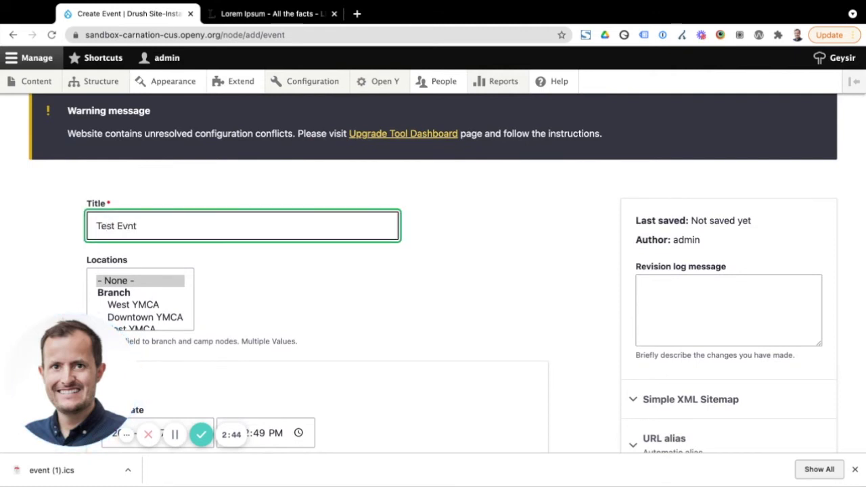
{"action": "key", "text": "BackSpace"}
{"action": "key", "text": "BackSpace"}
{"action": "type", "text": "ent 2"}
{"action": "left_click", "coordinate": [317, 278]}
Step: Choose South YMCA as the event's only location
{"action": "scroll", "coordinate": [318, 278], "scroll_direction": "down", "scroll_amount": 3}
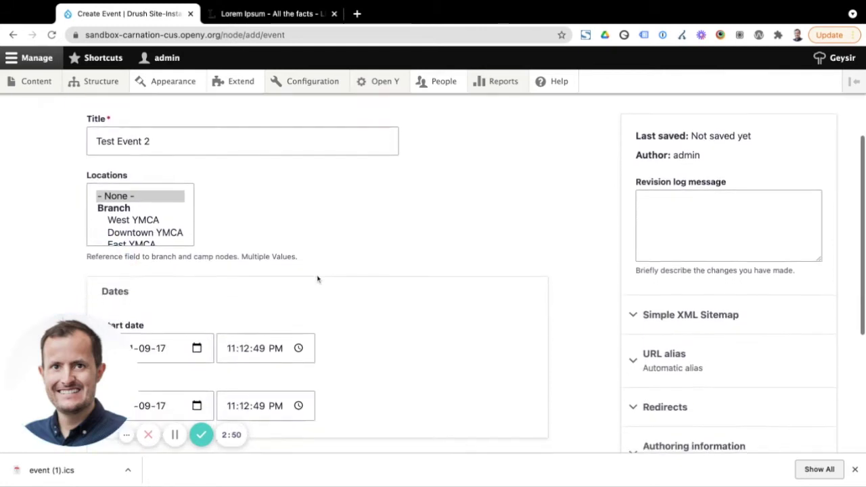
{"action": "scroll", "coordinate": [122, 221], "scroll_direction": "down", "scroll_amount": 1}
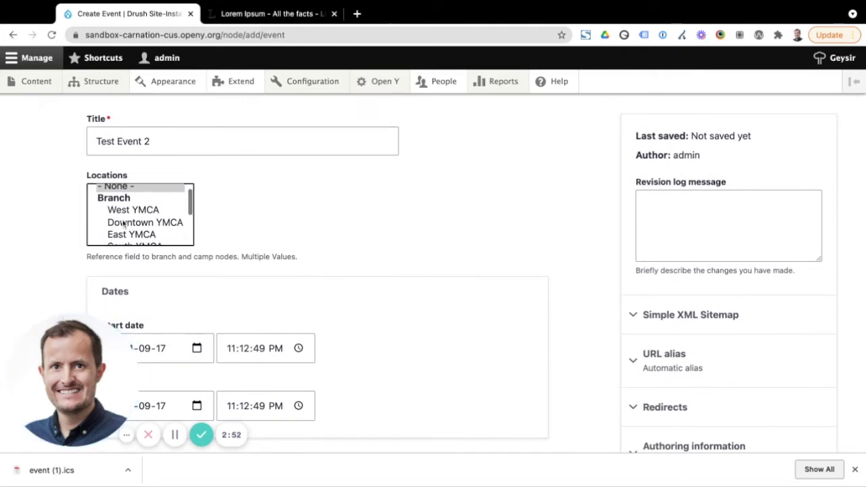
{"action": "scroll", "coordinate": [124, 223], "scroll_direction": "up", "scroll_amount": 1}
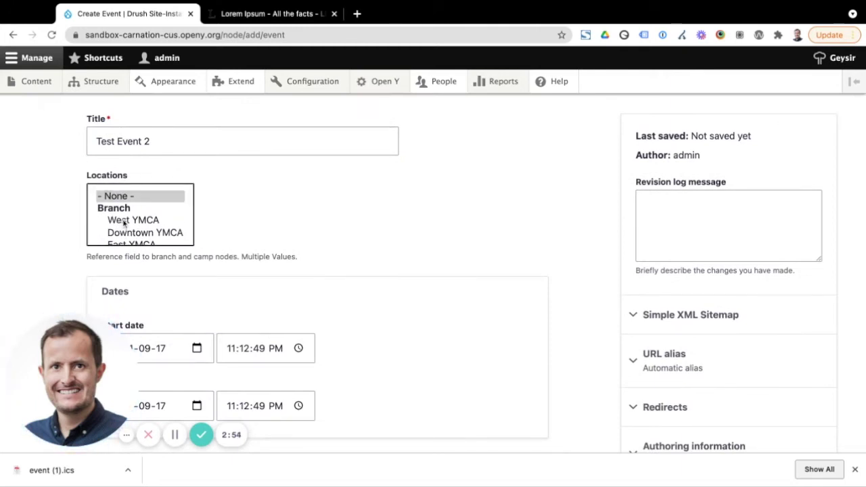
{"action": "scroll", "coordinate": [124, 223], "scroll_direction": "down", "scroll_amount": 1}
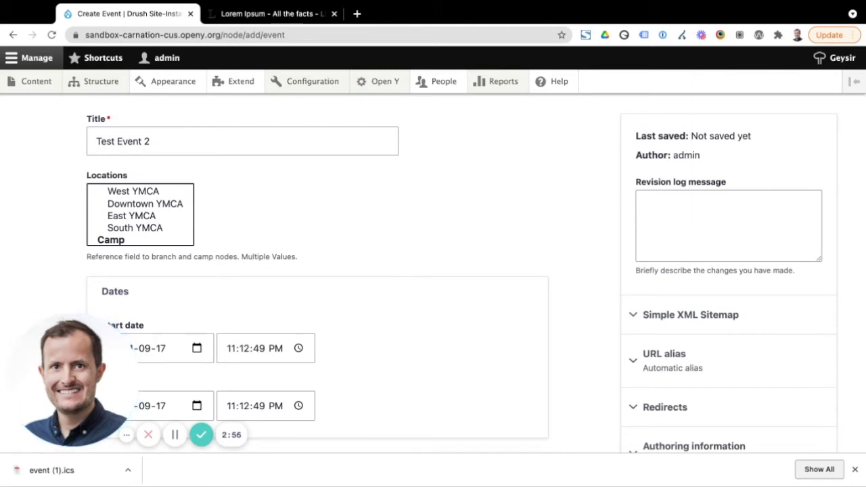
{"action": "left_click", "coordinate": [134, 228]}
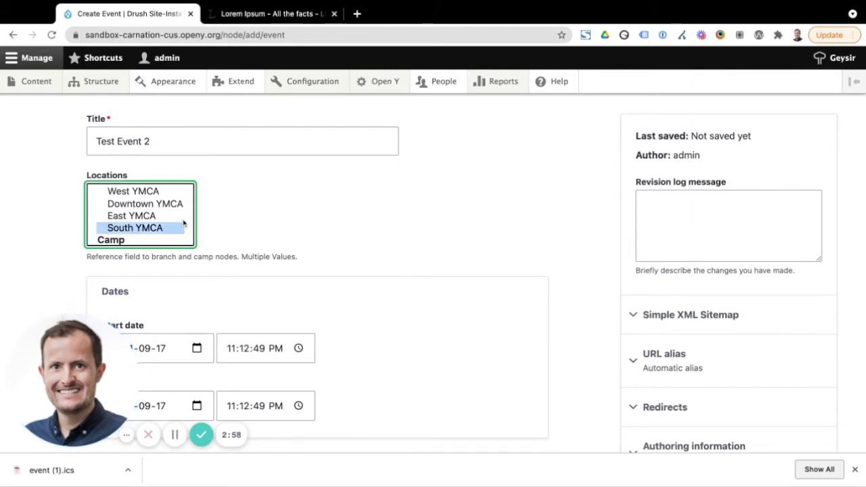
{"action": "scroll", "coordinate": [252, 236], "scroll_direction": "down", "scroll_amount": 3}
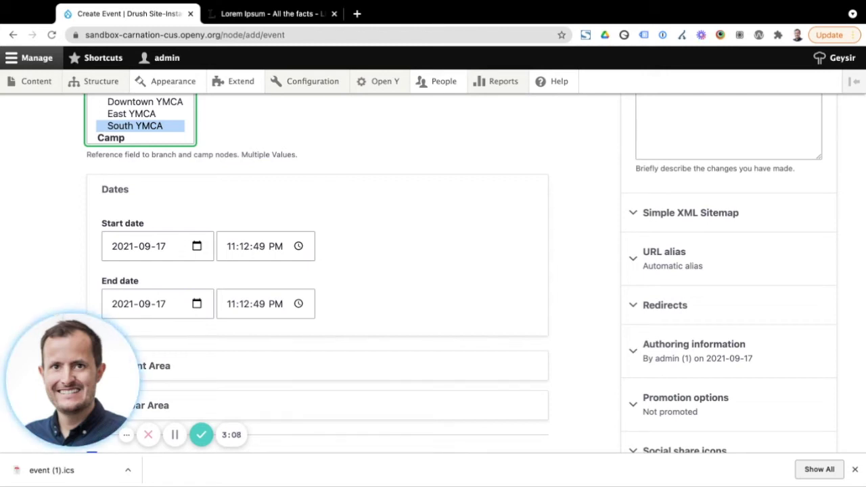
{"action": "scroll", "coordinate": [216, 148], "scroll_direction": "up", "scroll_amount": 1}
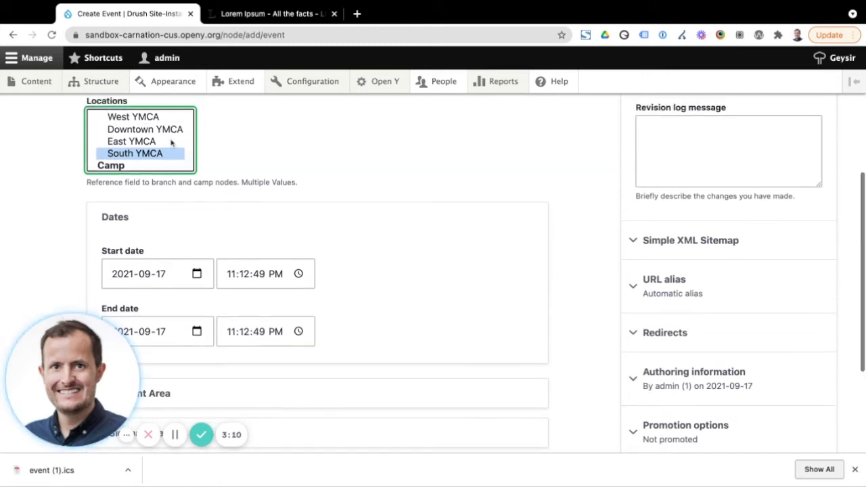
{"action": "left_click", "coordinate": [170, 141], "text": "super"}
{"action": "left_click", "coordinate": [169, 142], "text": "super"}
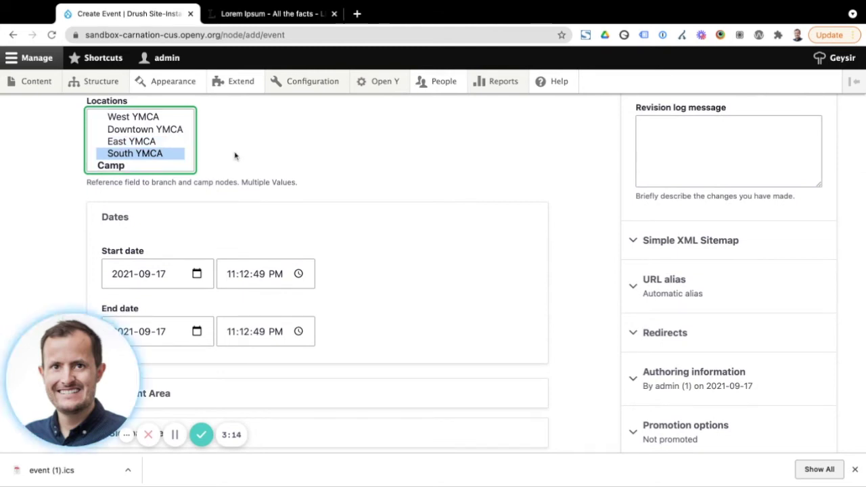
{"action": "scroll", "coordinate": [235, 157], "scroll_direction": "down", "scroll_amount": 1}
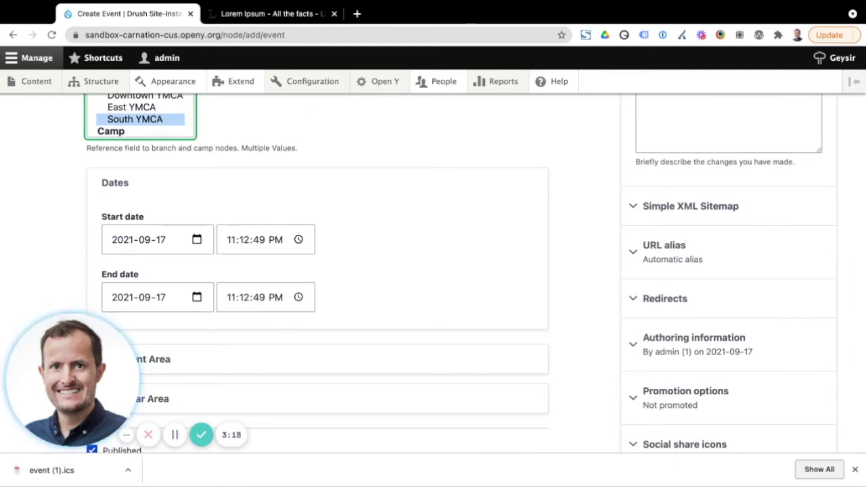
{"action": "scroll", "coordinate": [220, 178], "scroll_direction": "down", "scroll_amount": 1}
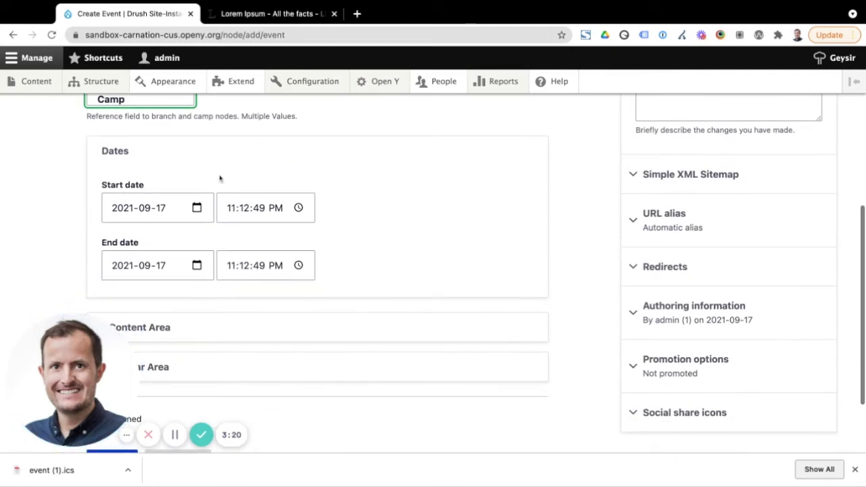
{"action": "scroll", "coordinate": [219, 178], "scroll_direction": "down", "scroll_amount": 1}
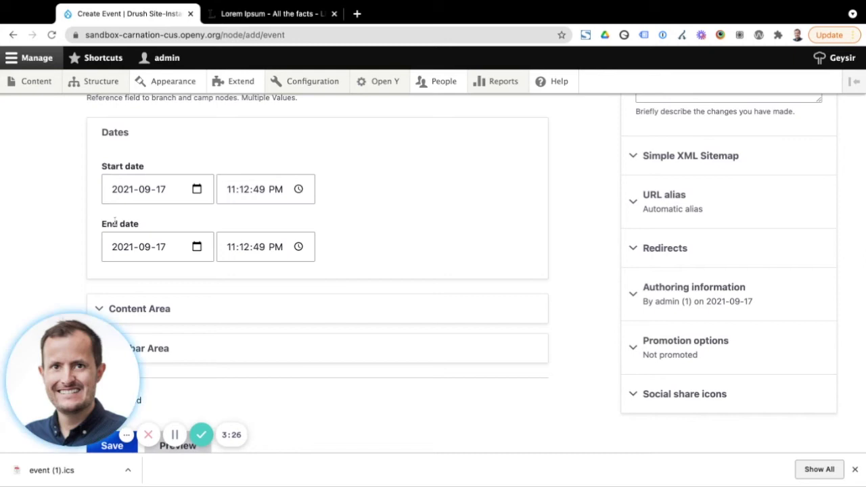
Step: Set both the start and end dates to 2021-10-14
{"action": "left_click", "coordinate": [196, 191]}
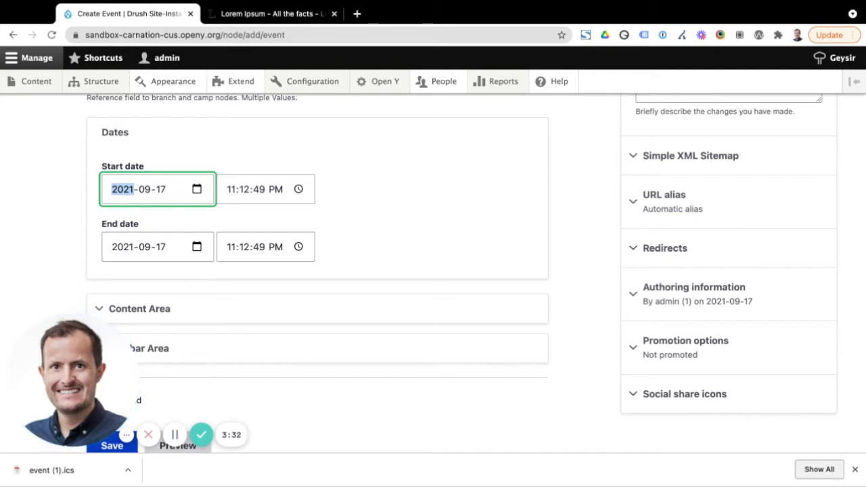
{"action": "key", "text": "Up"}
{"action": "key", "text": "Down"}
{"action": "key", "text": "Down"}
{"action": "key", "text": "Down"}
{"action": "left_click", "coordinate": [195, 254]}
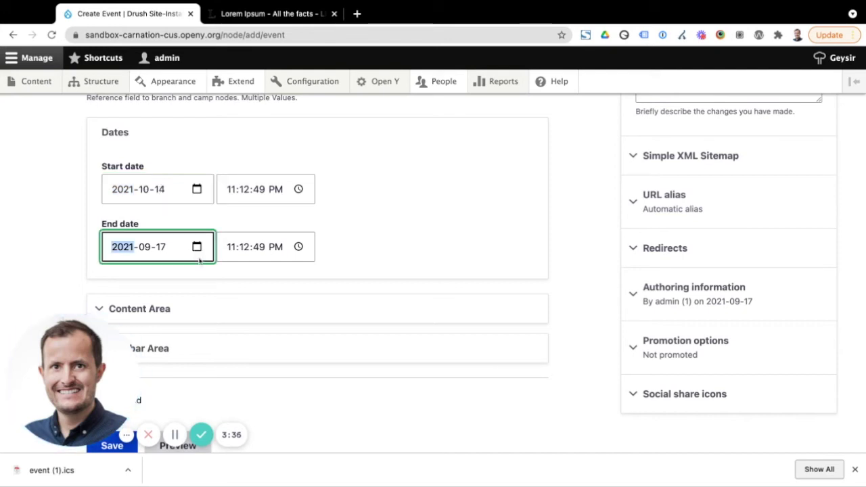
{"action": "key", "text": "Up"}
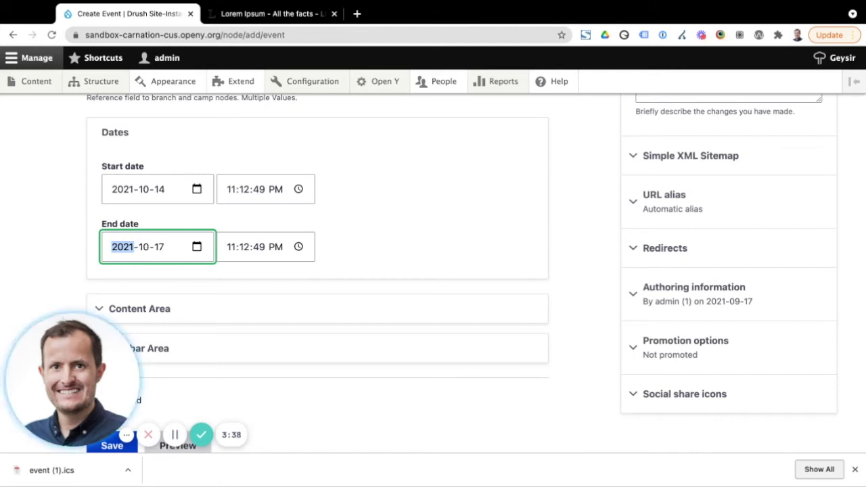
{"action": "key", "text": "Down"}
{"action": "key", "text": "Down"}
{"action": "key", "text": "Down"}
Step: Set the start time to 09:00:00 AM and the end time to 12:00:00 PM
{"action": "left_click", "coordinate": [231, 189]}
{"action": "type", "text": "09:00:"}
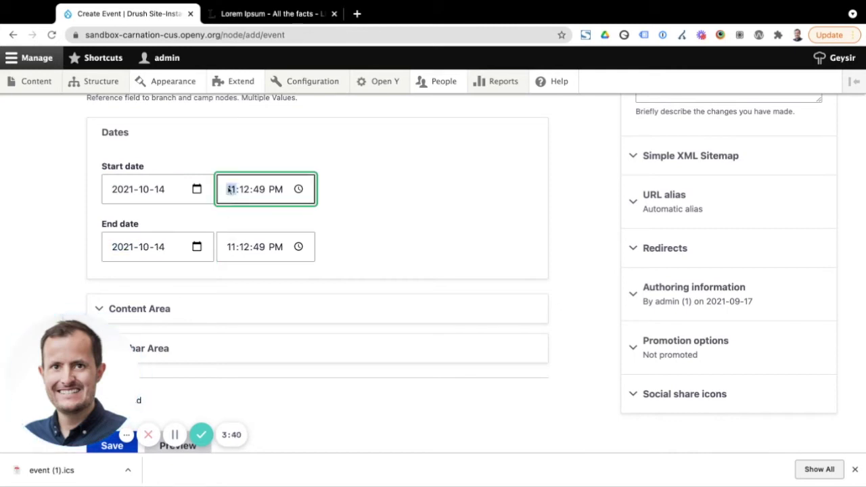
{"action": "type", "text": "0"}
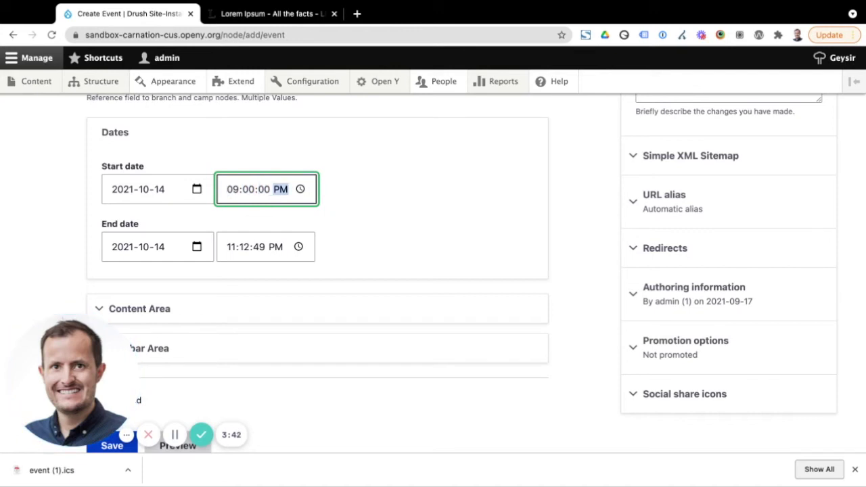
{"action": "key", "text": "Tab"}
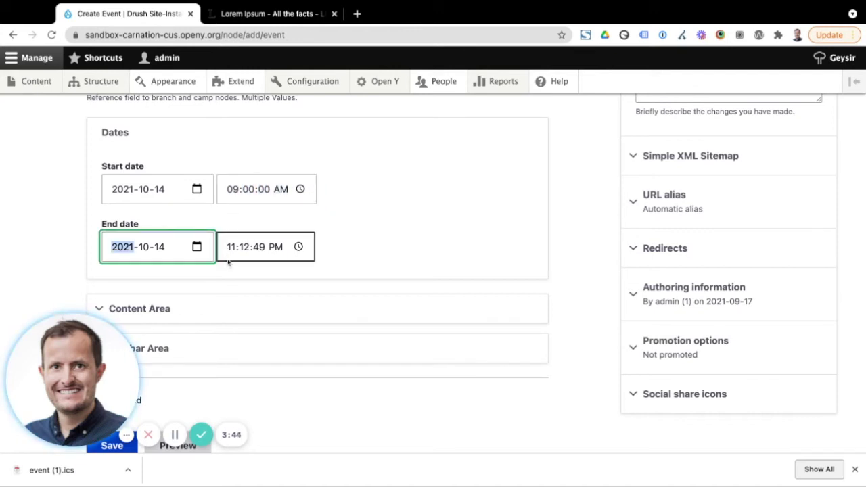
{"action": "left_click", "coordinate": [230, 248]}
{"action": "type", "text": "12:00:"}
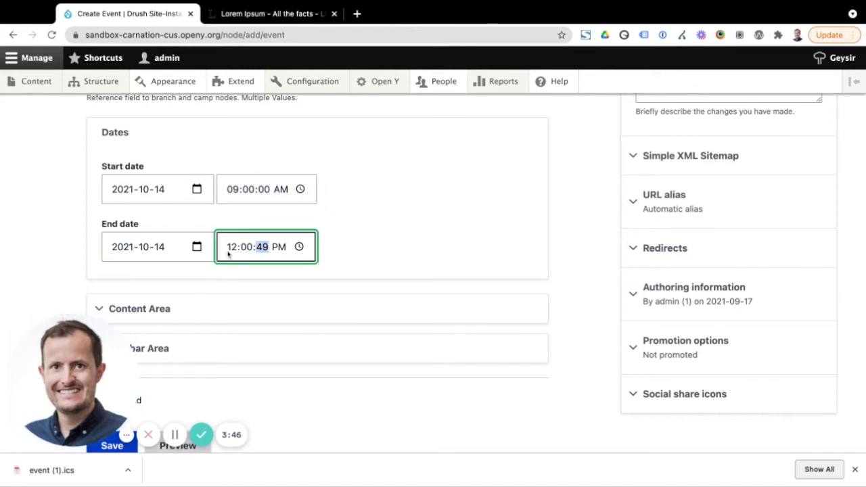
{"action": "type", "text": "00"}
{"action": "left_click", "coordinate": [377, 249]}
{"action": "scroll", "coordinate": [376, 249], "scroll_direction": "down", "scroll_amount": 2}
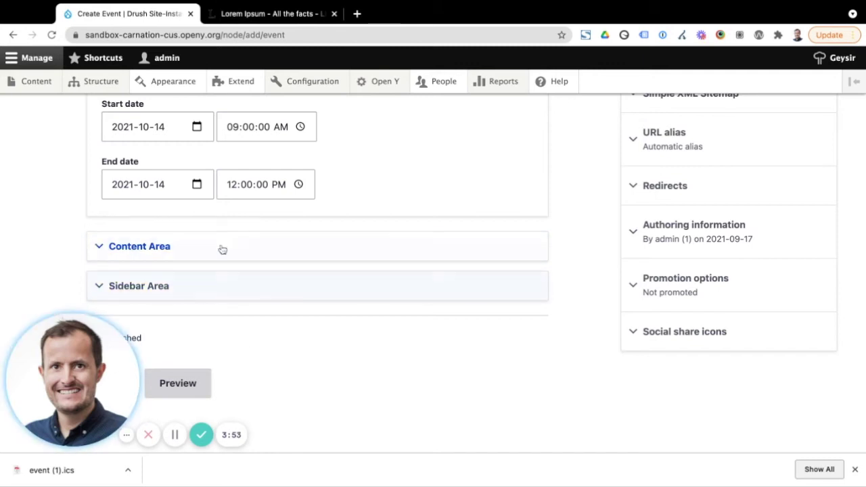
Step: Under Content Area, pick News post image 6 from the media library for the event's Image
{"action": "left_click", "coordinate": [222, 248]}
{"action": "scroll", "coordinate": [226, 244], "scroll_direction": "down", "scroll_amount": 3}
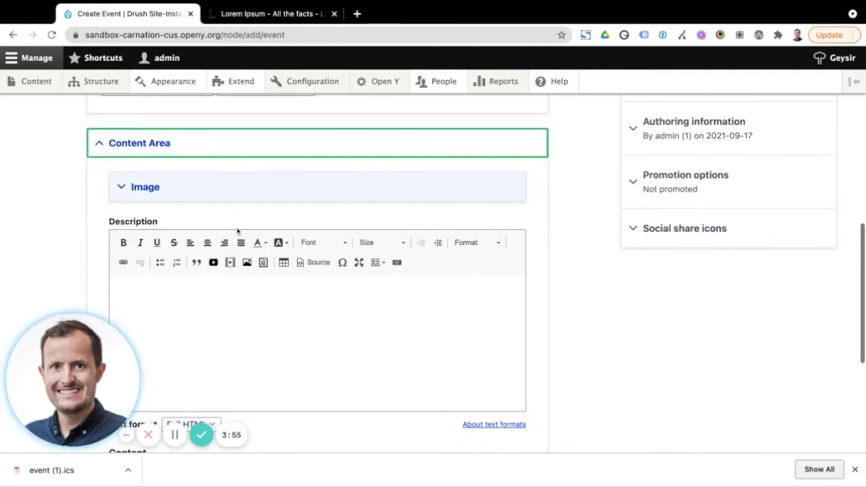
{"action": "left_click", "coordinate": [248, 188]}
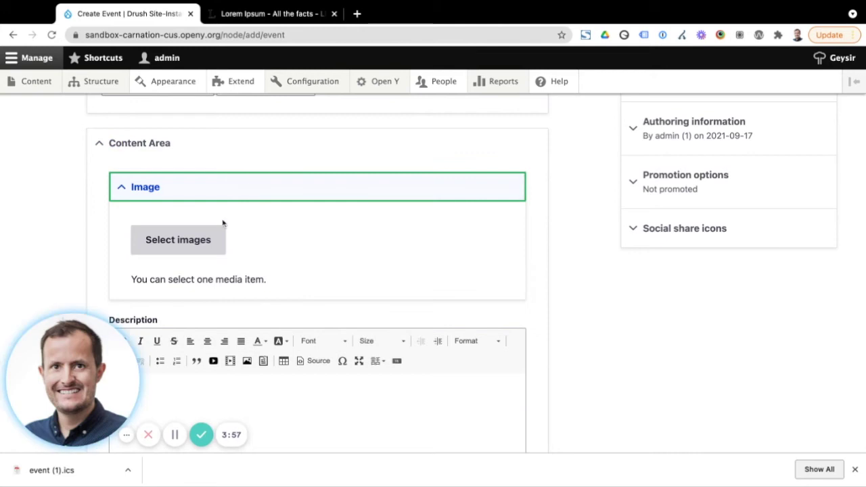
{"action": "left_click", "coordinate": [207, 239]}
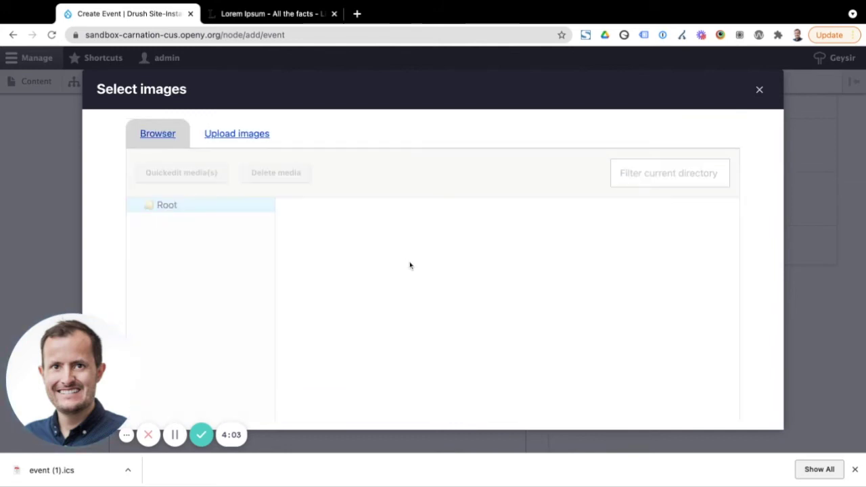
{"action": "scroll", "coordinate": [414, 269], "scroll_direction": "down", "scroll_amount": 2}
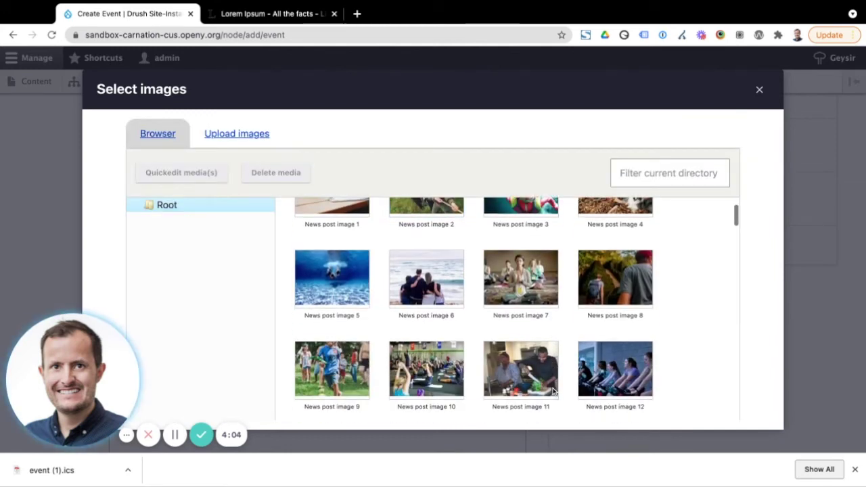
{"action": "left_click", "coordinate": [440, 296]}
{"action": "scroll", "coordinate": [754, 298], "scroll_direction": "down", "scroll_amount": 5}
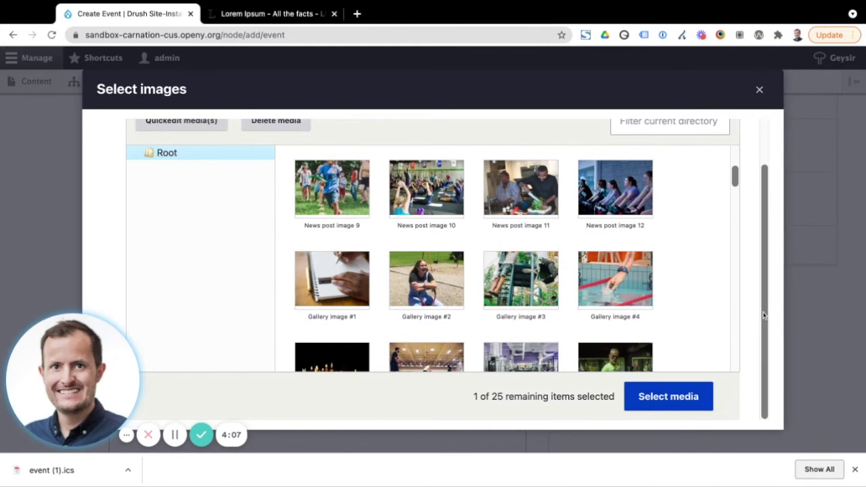
{"action": "left_click", "coordinate": [676, 397]}
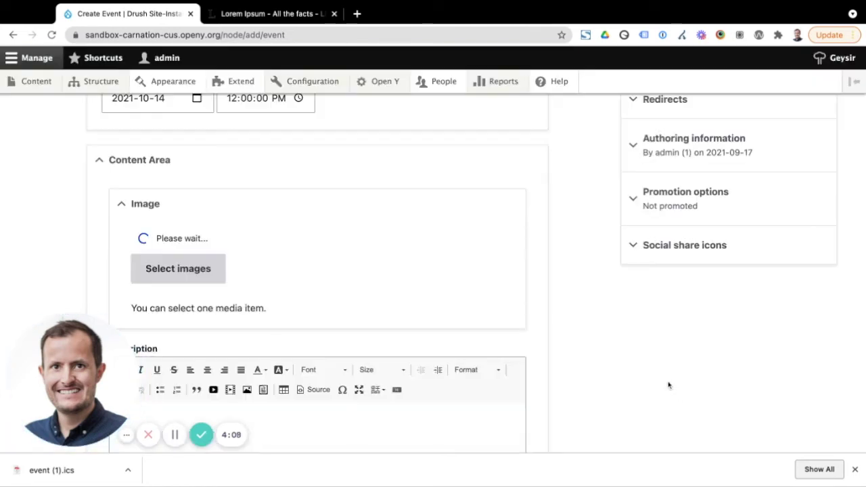
Step: Clear the old Description text and paste in the copied Lorem ipsum paragraph
{"action": "scroll", "coordinate": [470, 314], "scroll_direction": "down", "scroll_amount": 4}
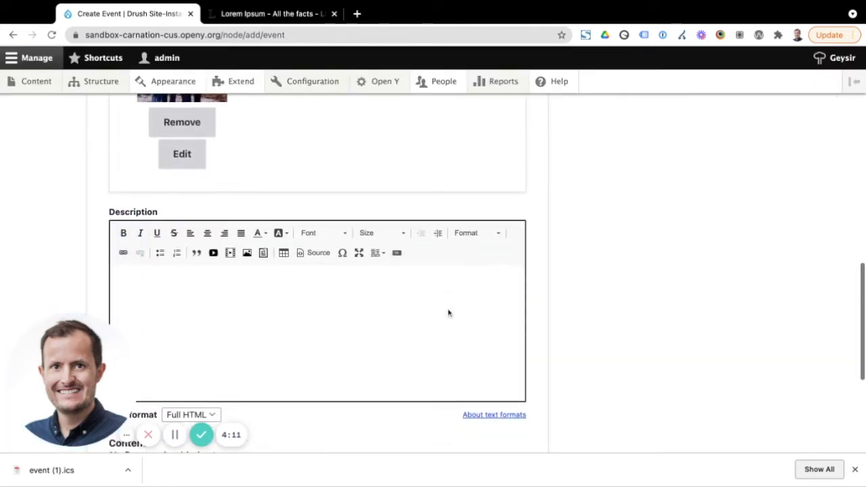
{"action": "left_click", "coordinate": [292, 288]}
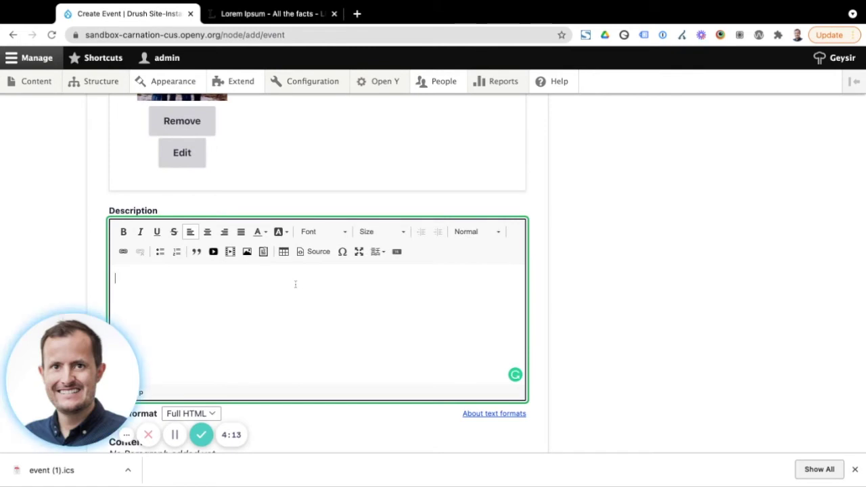
{"action": "key", "text": "ctrl+a"}
{"action": "key", "text": "BackSpace"}
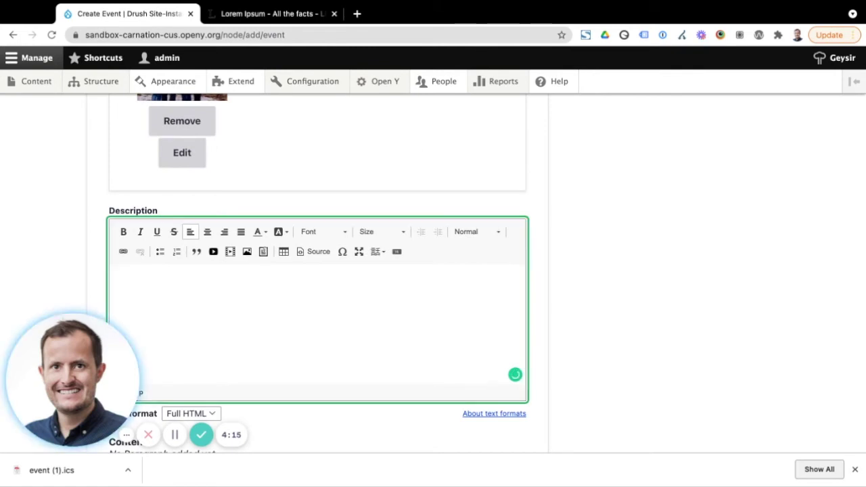
{"action": "left_click", "coordinate": [223, 15]}
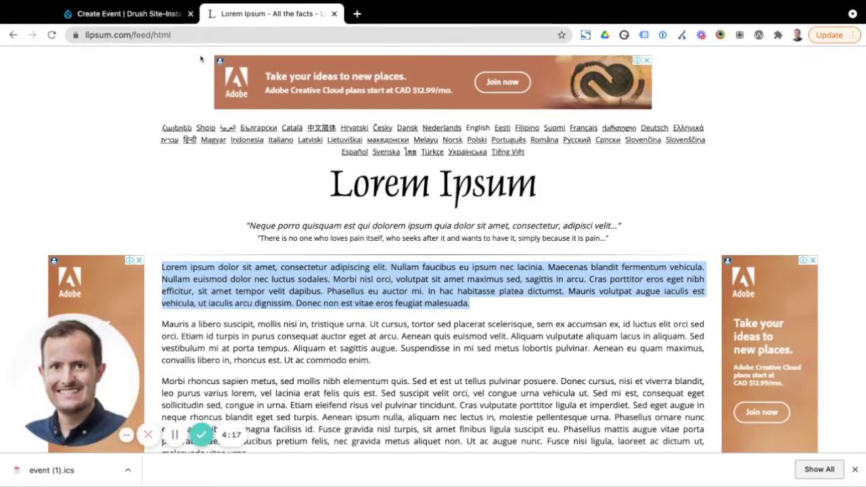
{"action": "left_click", "coordinate": [138, 15]}
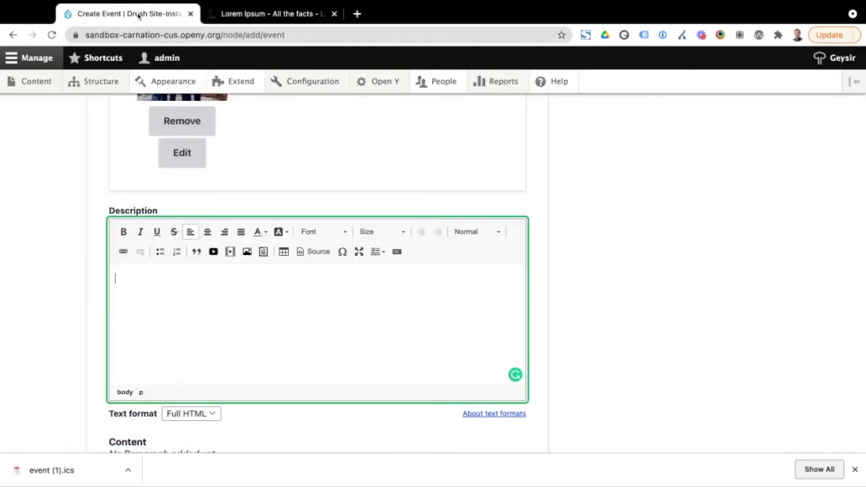
{"action": "type", "text": "Lorem ipsum dolor sit amet, consectetur adipiscing elit. Nullam faucibus eu ipsum nec lacinia. Maecenas blandit fermentum vehicula. Nullam euismod dolor nec luctus sodales. Morbi nisl orci, volutpat sit amet maximus sed, sagittis in arcu. Cras porttitor eros eget nibh efficitur, sit amet tempor velit dapibus. Phasellus eu auctor mi. In hac habitasse platea dictumst. Mauris volutpat augue iaculis est vehicula, ut iaculis arcu dignissim. Donec non est vitae eros feugiat malesuada."}
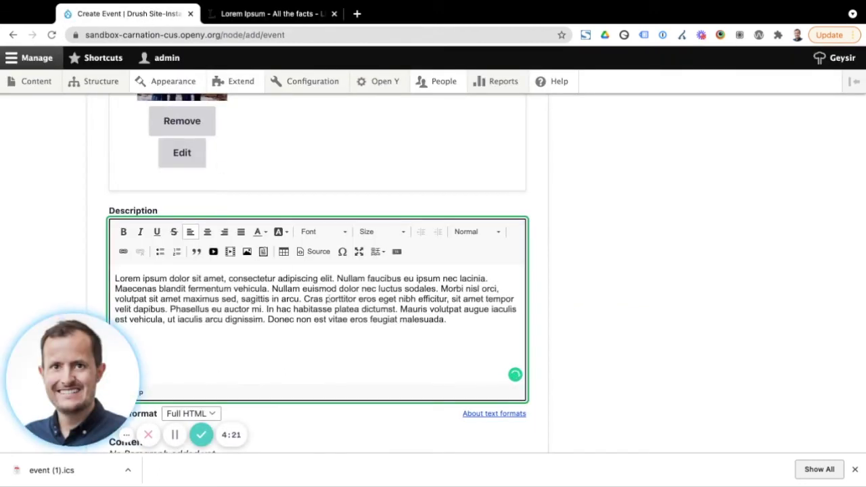
{"action": "scroll", "coordinate": [329, 299], "scroll_direction": "down", "scroll_amount": 2}
{"action": "scroll", "coordinate": [326, 318], "scroll_direction": "down", "scroll_amount": 1}
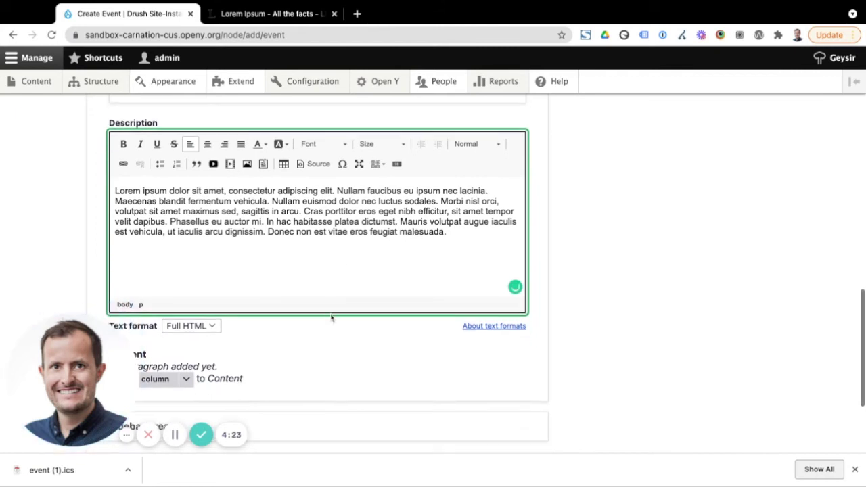
{"action": "scroll", "coordinate": [358, 273], "scroll_direction": "down", "scroll_amount": 2}
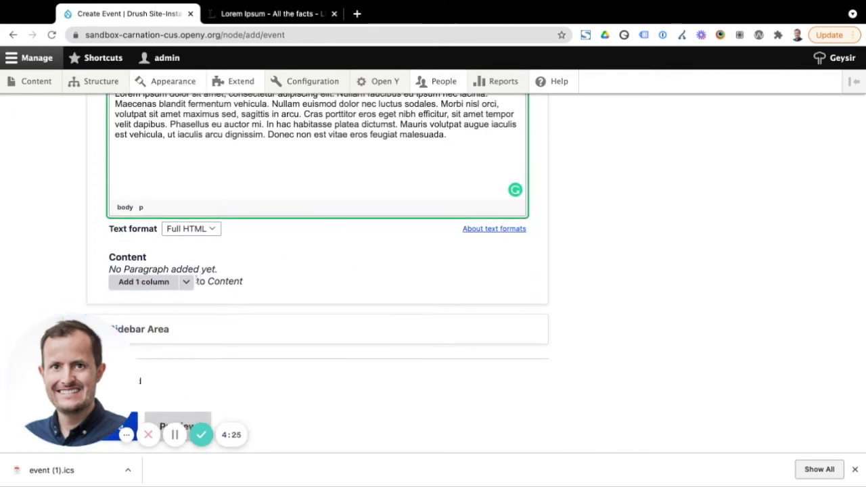
{"action": "left_click", "coordinate": [185, 283]}
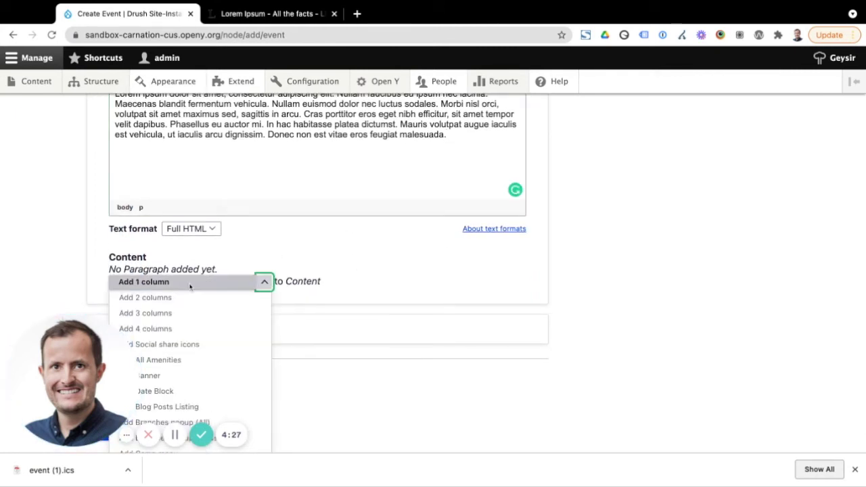
{"action": "scroll", "coordinate": [228, 319], "scroll_direction": "down", "scroll_amount": 2}
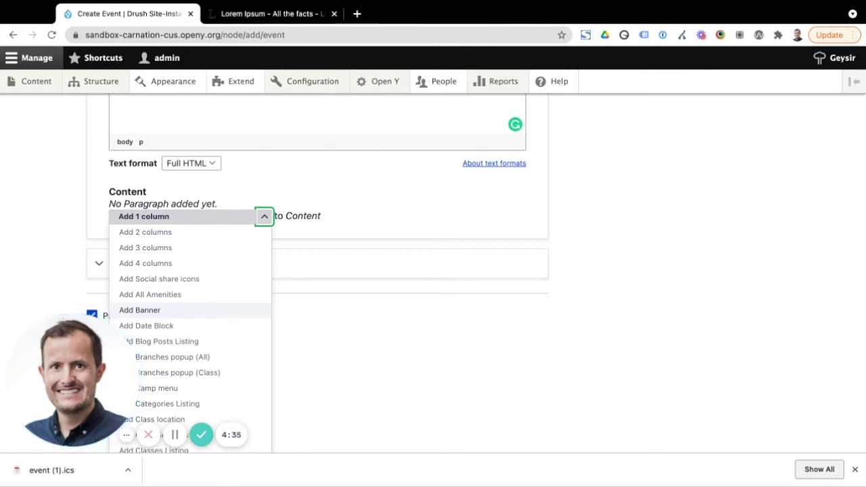
{"action": "left_click", "coordinate": [344, 329]}
{"action": "scroll", "coordinate": [345, 329], "scroll_direction": "up", "scroll_amount": 3}
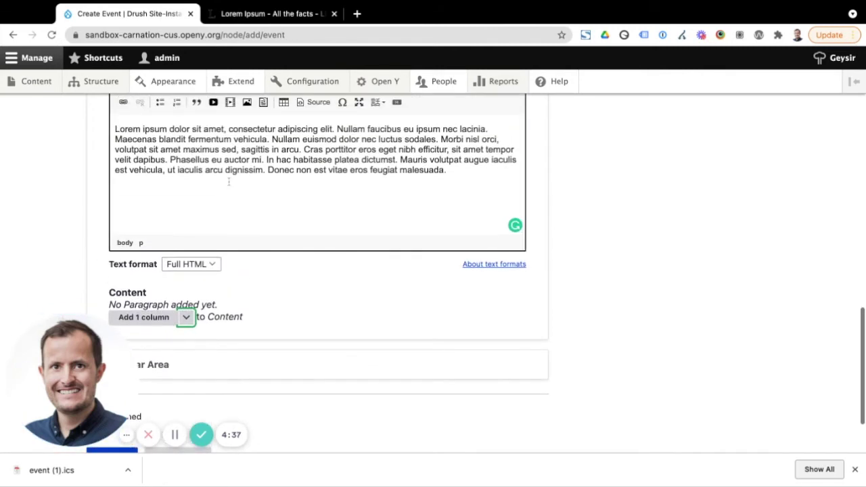
{"action": "left_click", "coordinate": [245, 177]}
{"action": "scroll", "coordinate": [279, 174], "scroll_direction": "up", "scroll_amount": 1}
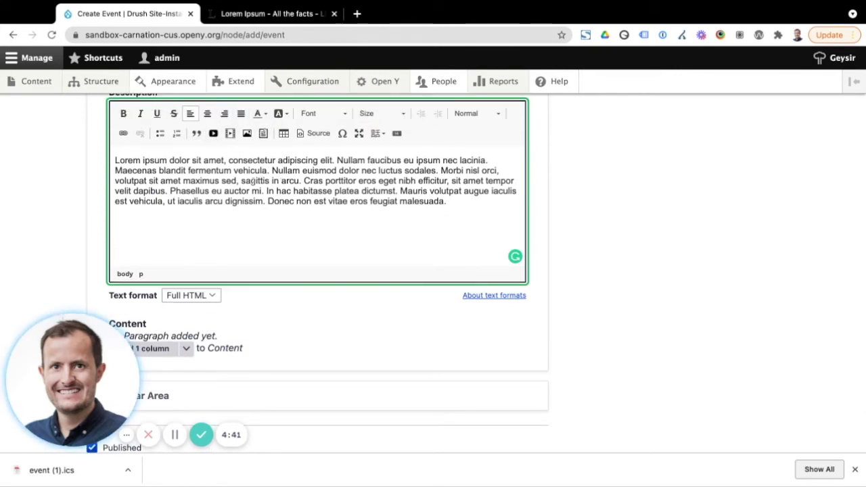
{"action": "scroll", "coordinate": [359, 232], "scroll_direction": "down", "scroll_amount": 3}
{"action": "scroll", "coordinate": [282, 180], "scroll_direction": "up", "scroll_amount": 1}
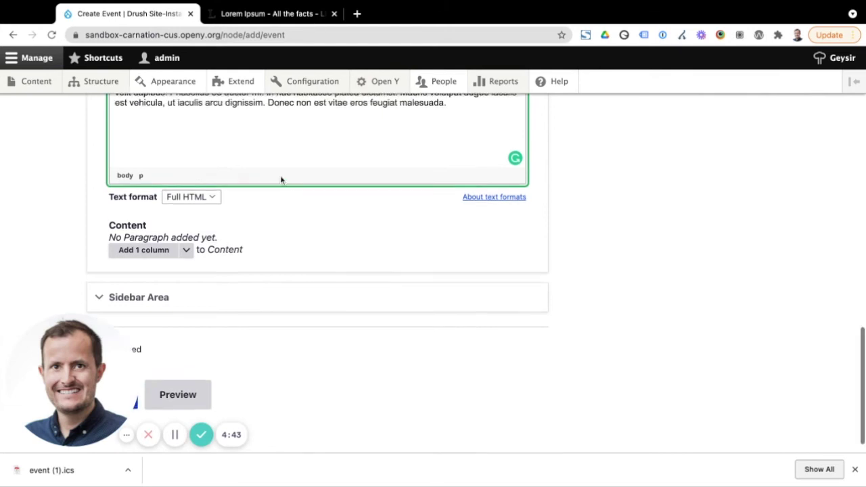
{"action": "scroll", "coordinate": [281, 179], "scroll_direction": "up", "scroll_amount": 1}
Step: Expand the Sidebar Area, review the form, and open its Add 1 column paragraph list
{"action": "scroll", "coordinate": [287, 170], "scroll_direction": "down", "scroll_amount": 2}
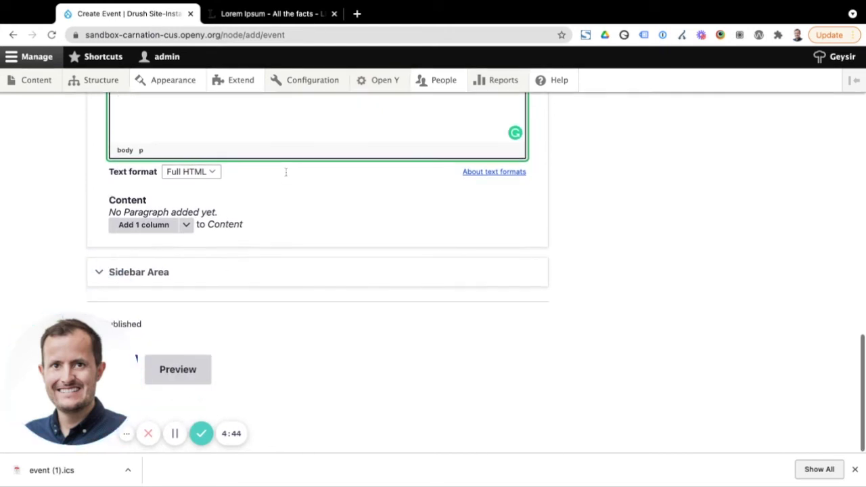
{"action": "left_click", "coordinate": [285, 274]}
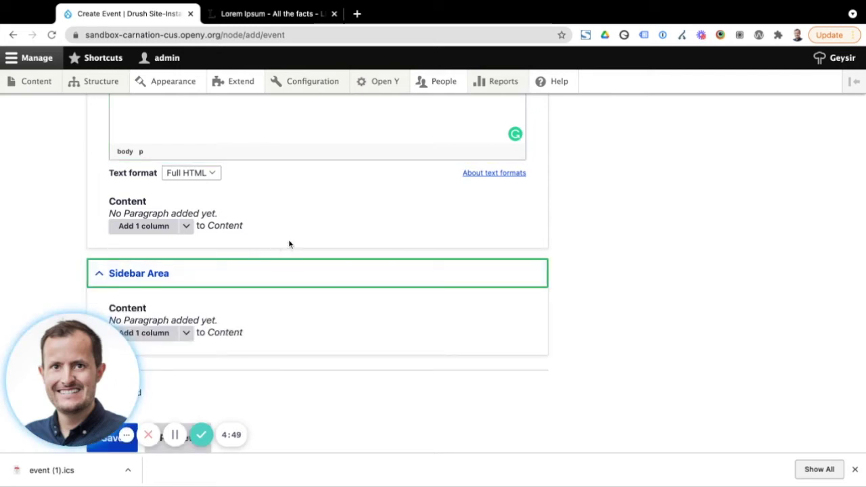
{"action": "scroll", "coordinate": [290, 244], "scroll_direction": "down", "scroll_amount": 2}
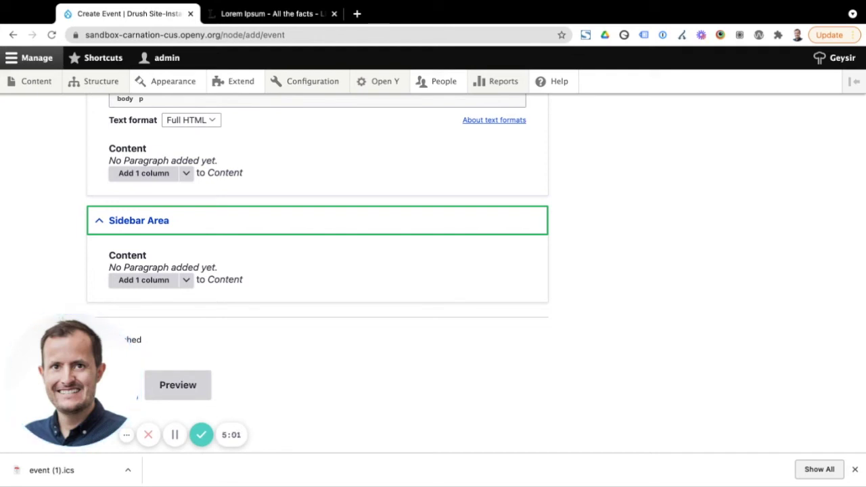
{"action": "scroll", "coordinate": [318, 270], "scroll_direction": "up", "scroll_amount": 10}
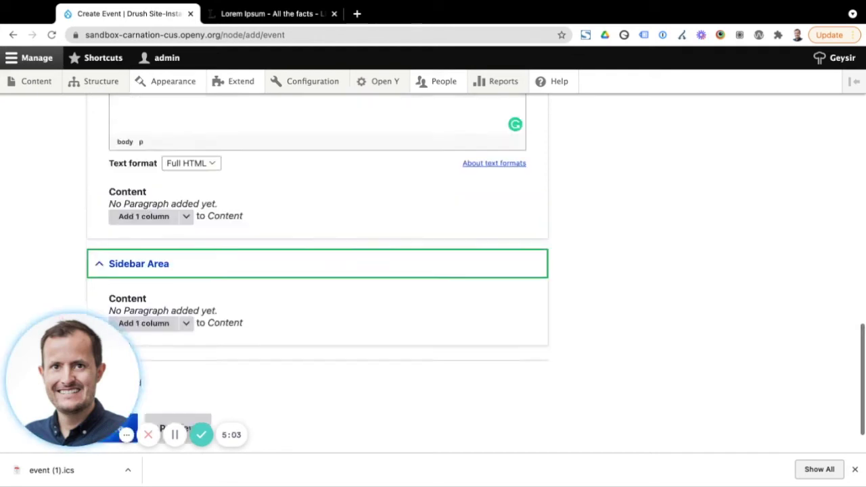
{"action": "scroll", "coordinate": [263, 207], "scroll_direction": "up", "scroll_amount": 3}
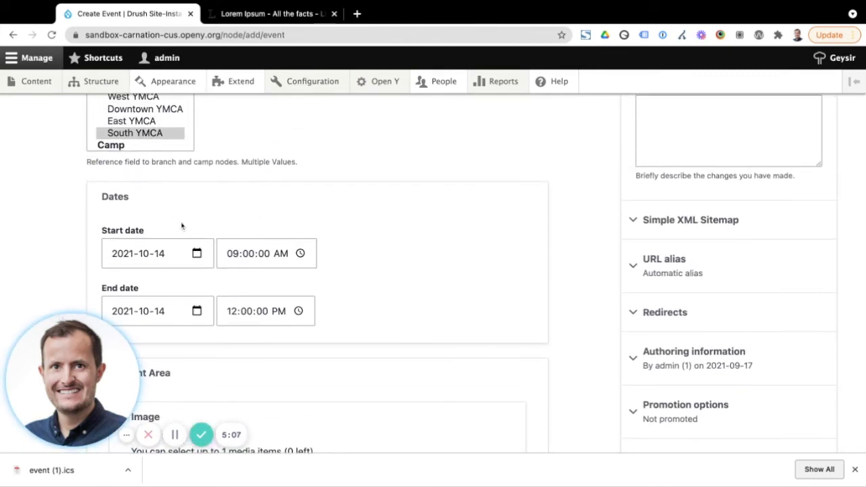
{"action": "scroll", "coordinate": [183, 228], "scroll_direction": "up", "scroll_amount": 2}
{"action": "scroll", "coordinate": [180, 201], "scroll_direction": "down", "scroll_amount": 15}
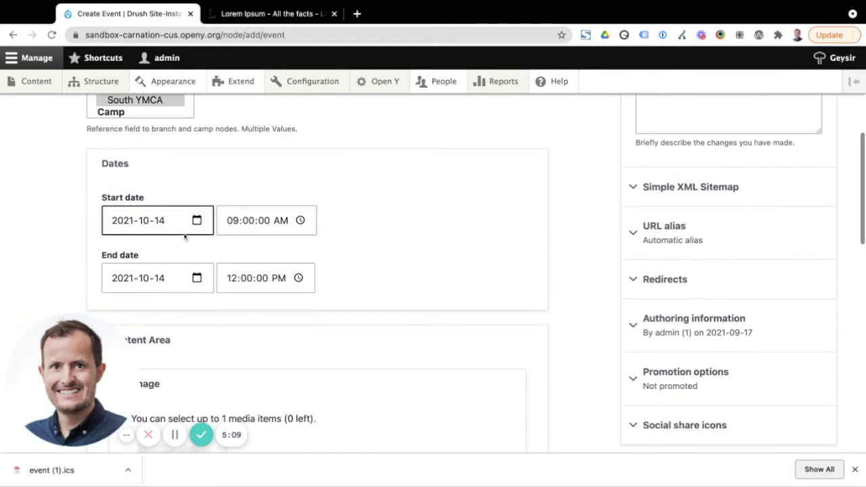
{"action": "scroll", "coordinate": [190, 241], "scroll_direction": "down", "scroll_amount": 1}
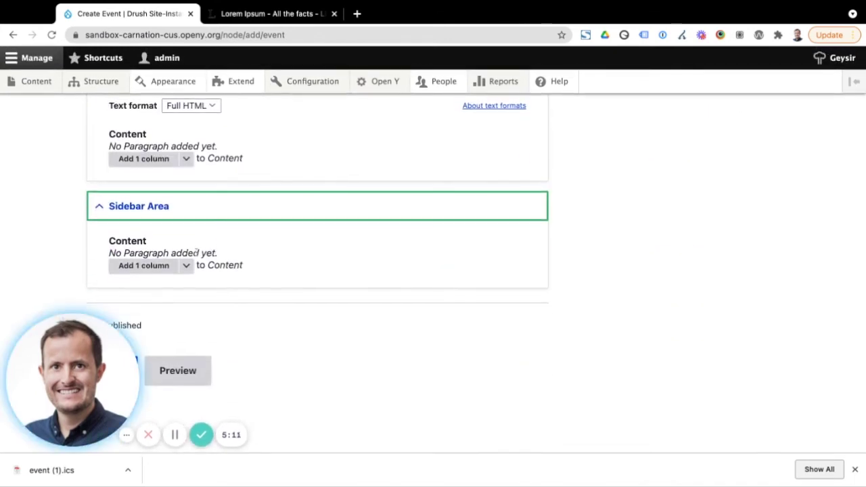
{"action": "left_click_drag", "start_coordinate": [15, 365], "coordinate": [47, 369]}
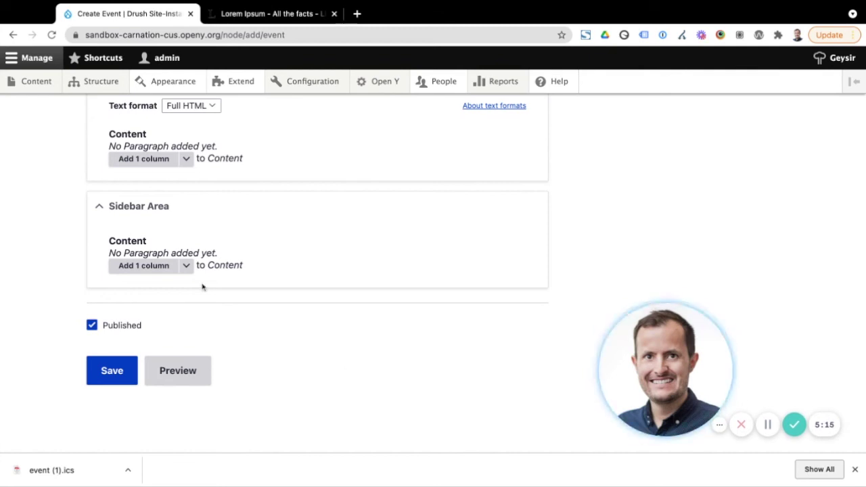
{"action": "left_click", "coordinate": [187, 268]}
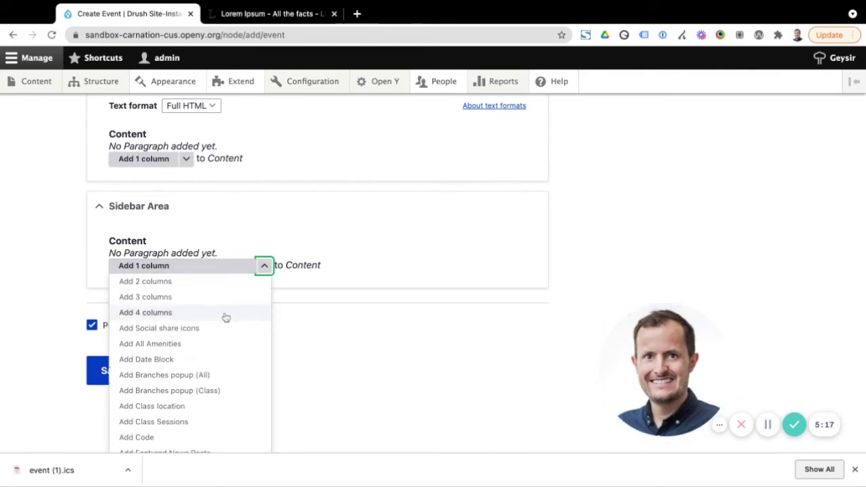
Step: Save Test Event 2 and dismiss the confirmation message
{"action": "left_click", "coordinate": [324, 343]}
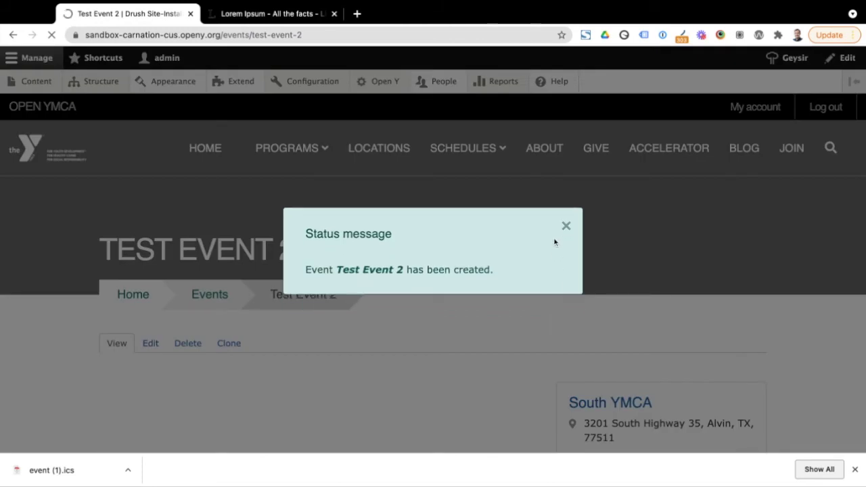
{"action": "left_click", "coordinate": [565, 238]}
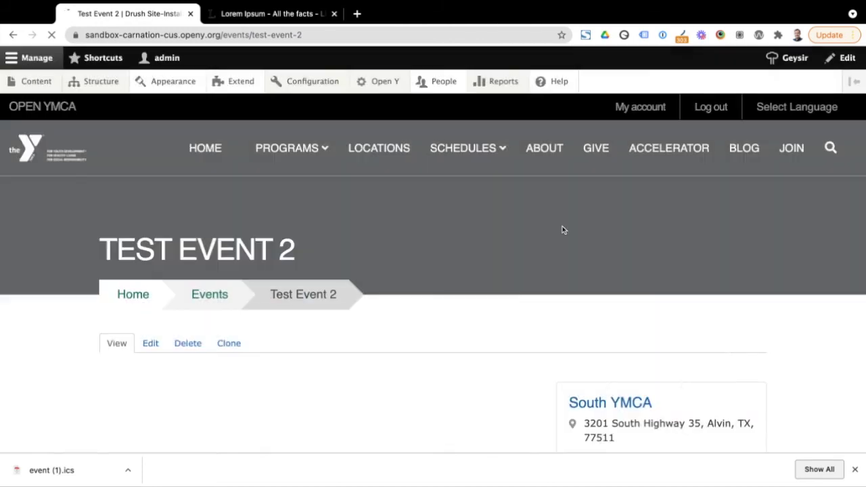
{"action": "scroll", "coordinate": [485, 306], "scroll_direction": "down", "scroll_amount": 1}
{"action": "scroll", "coordinate": [485, 305], "scroll_direction": "down", "scroll_amount": 5}
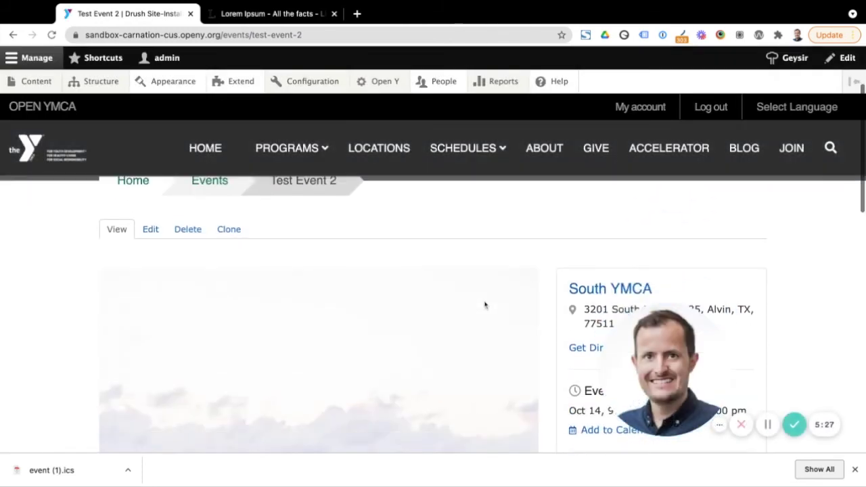
{"action": "scroll", "coordinate": [484, 308], "scroll_direction": "up", "scroll_amount": 3}
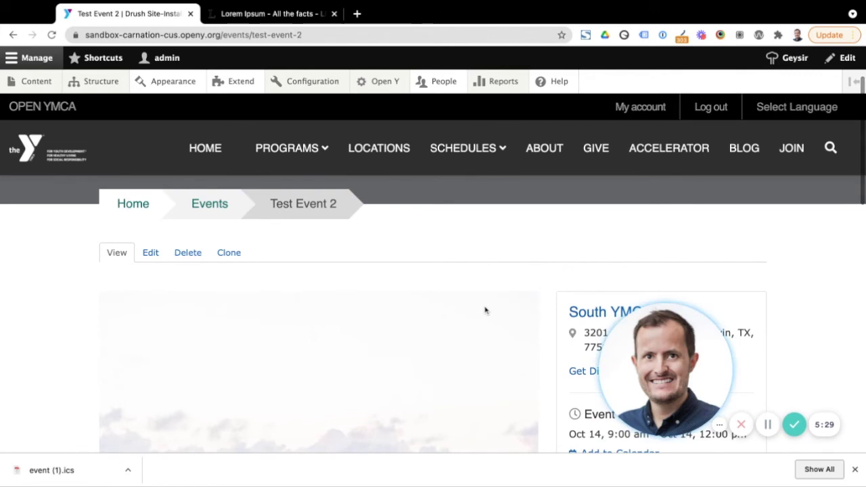
{"action": "scroll", "coordinate": [485, 310], "scroll_direction": "up", "scroll_amount": 2}
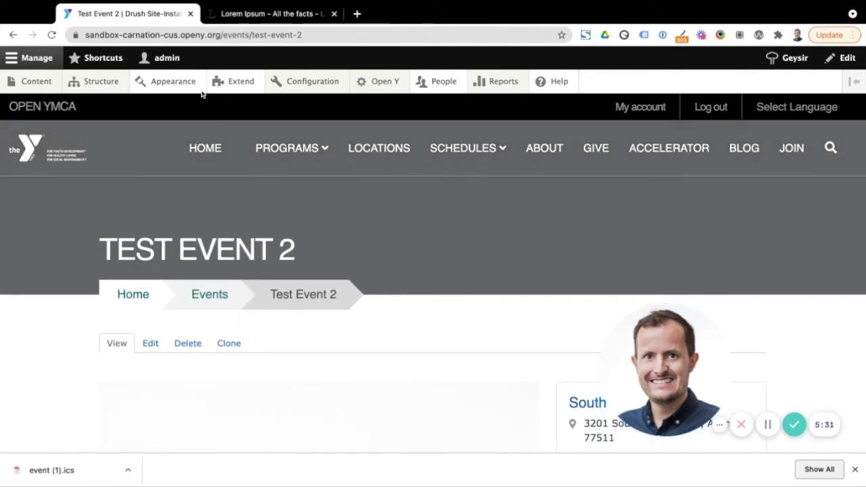
Step: Check the events/test-event-2 page: South YMCA, Oct 14 times, image and Lorem ipsum text
{"action": "left_click_drag", "start_coordinate": [222, 34], "coordinate": [269, 35]}
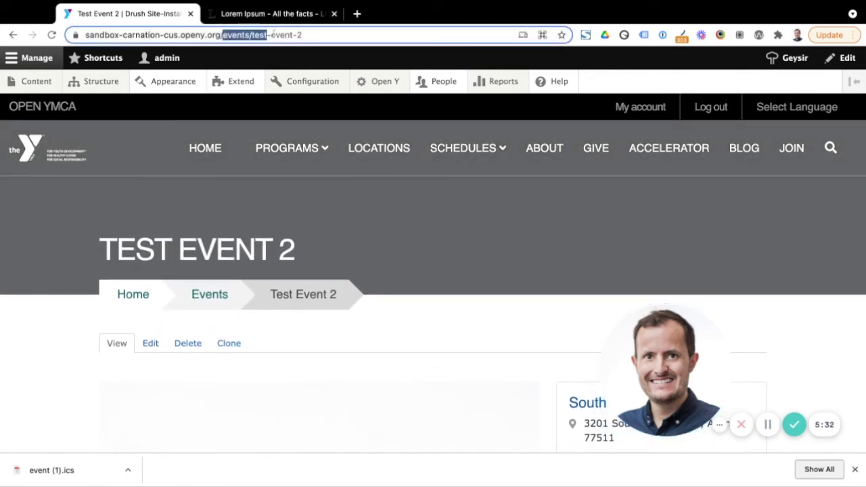
{"action": "left_click", "coordinate": [315, 35]}
{"action": "scroll", "coordinate": [454, 193], "scroll_direction": "down", "scroll_amount": 1}
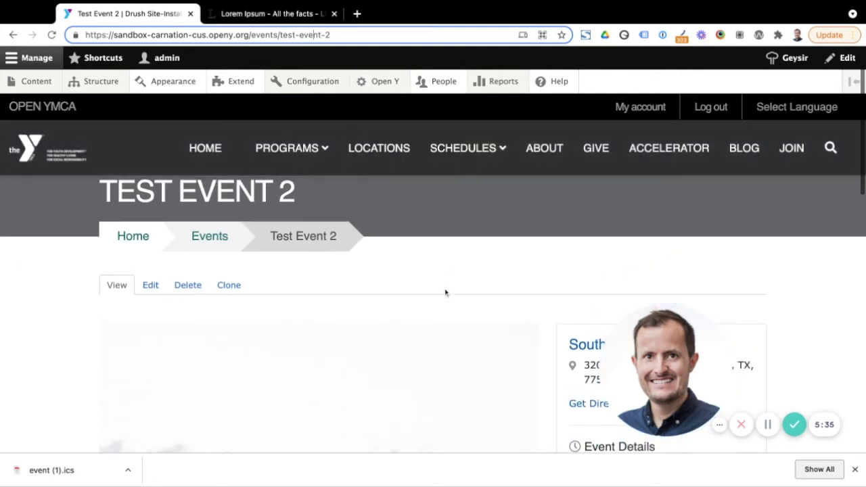
{"action": "scroll", "coordinate": [445, 292], "scroll_direction": "down", "scroll_amount": 4}
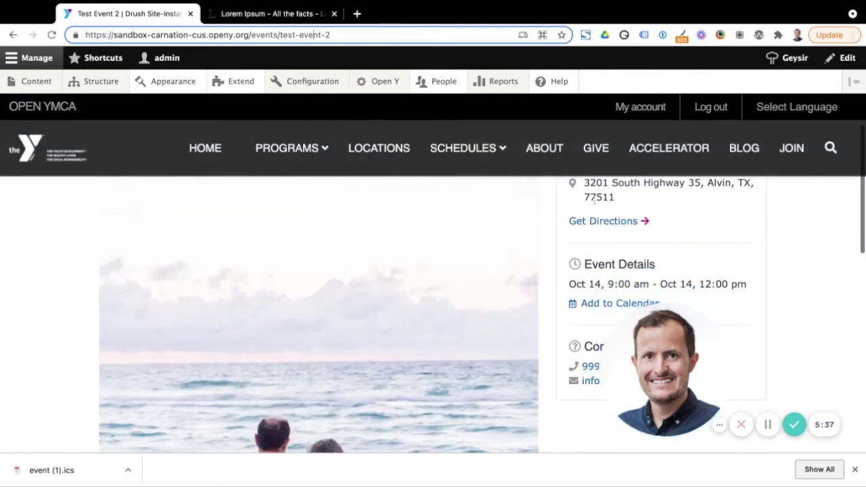
{"action": "scroll", "coordinate": [594, 199], "scroll_direction": "up", "scroll_amount": 1}
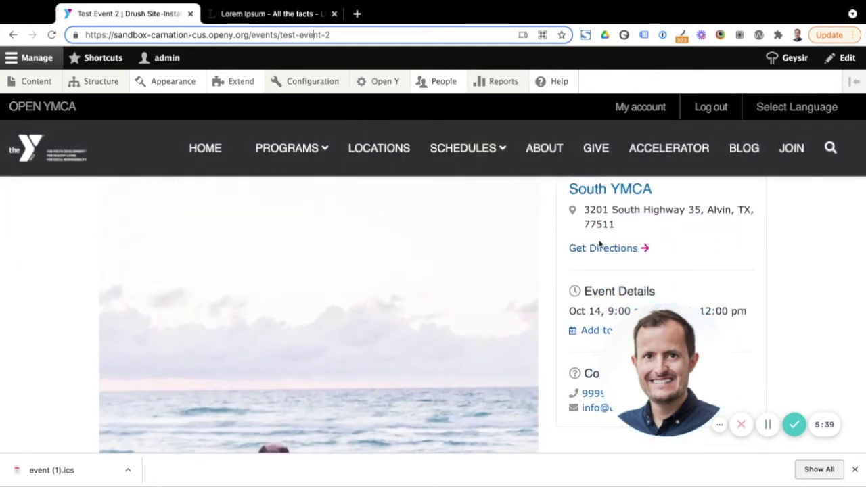
{"action": "scroll", "coordinate": [619, 237], "scroll_direction": "down", "scroll_amount": 2}
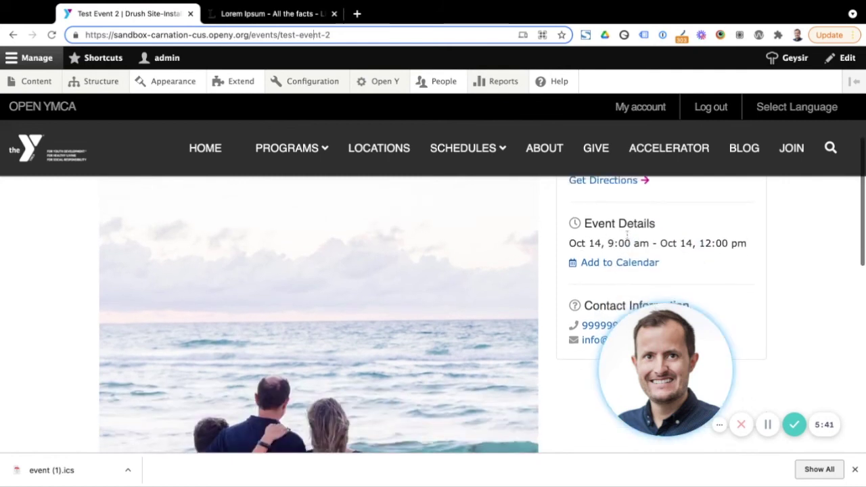
{"action": "scroll", "coordinate": [659, 242], "scroll_direction": "down", "scroll_amount": 2}
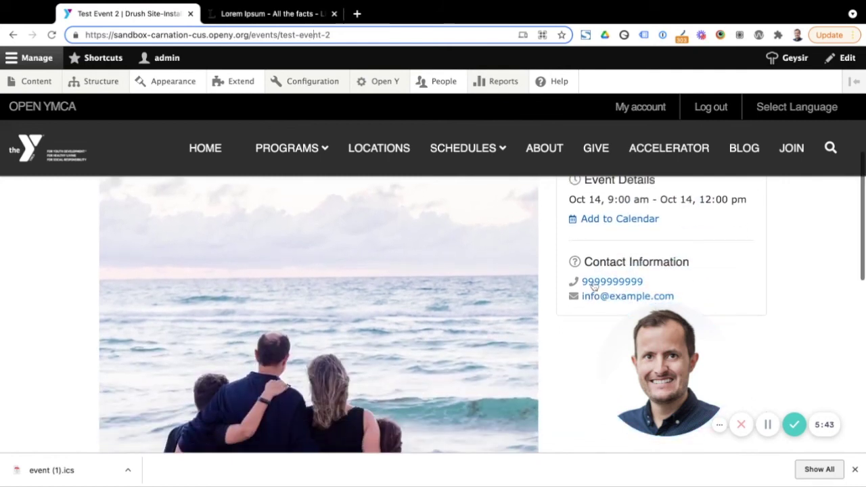
{"action": "scroll", "coordinate": [599, 291], "scroll_direction": "up", "scroll_amount": 5}
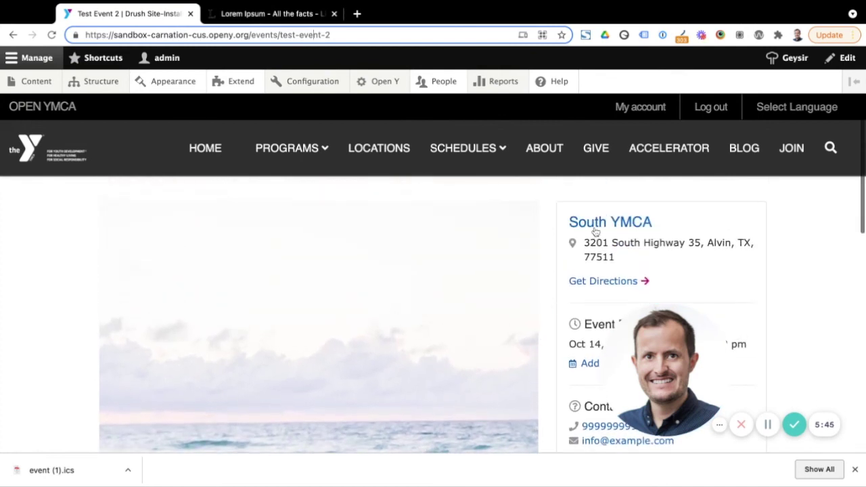
{"action": "scroll", "coordinate": [504, 293], "scroll_direction": "down", "scroll_amount": 3}
{"action": "scroll", "coordinate": [543, 251], "scroll_direction": "up", "scroll_amount": 4}
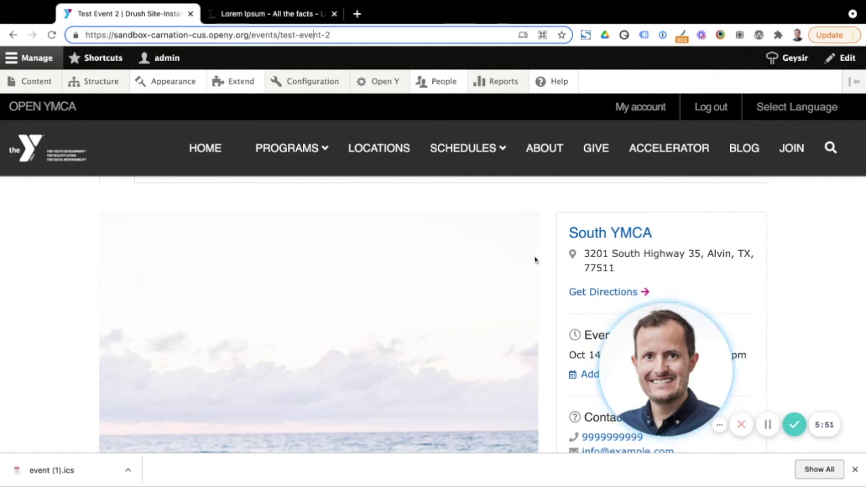
{"action": "scroll", "coordinate": [515, 271], "scroll_direction": "down", "scroll_amount": 5}
{"action": "scroll", "coordinate": [483, 285], "scroll_direction": "down", "scroll_amount": 6}
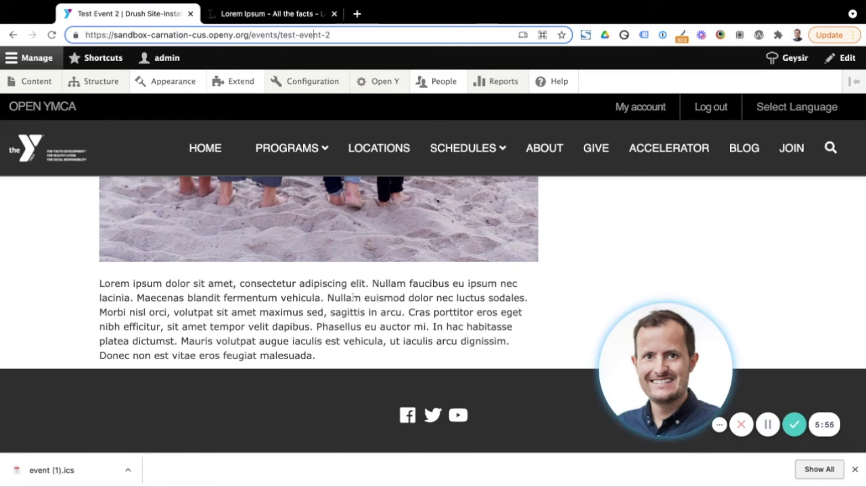
{"action": "scroll", "coordinate": [350, 284], "scroll_direction": "up", "scroll_amount": 5}
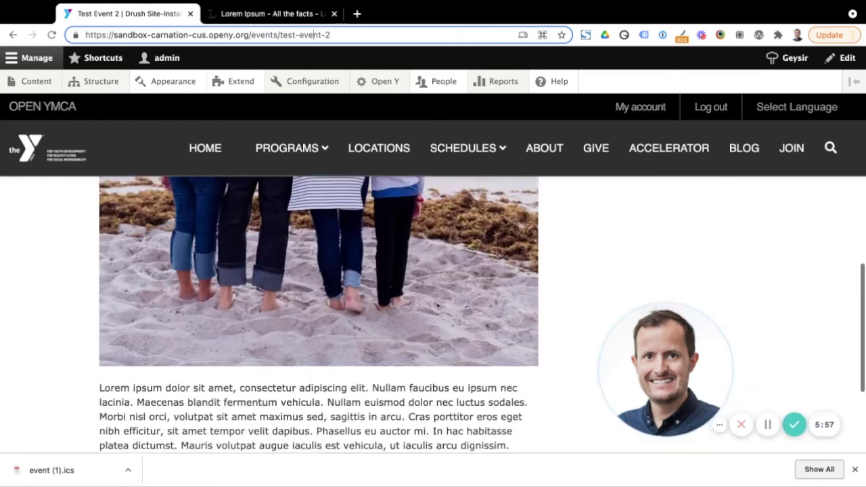
{"action": "scroll", "coordinate": [345, 247], "scroll_direction": "up", "scroll_amount": 5}
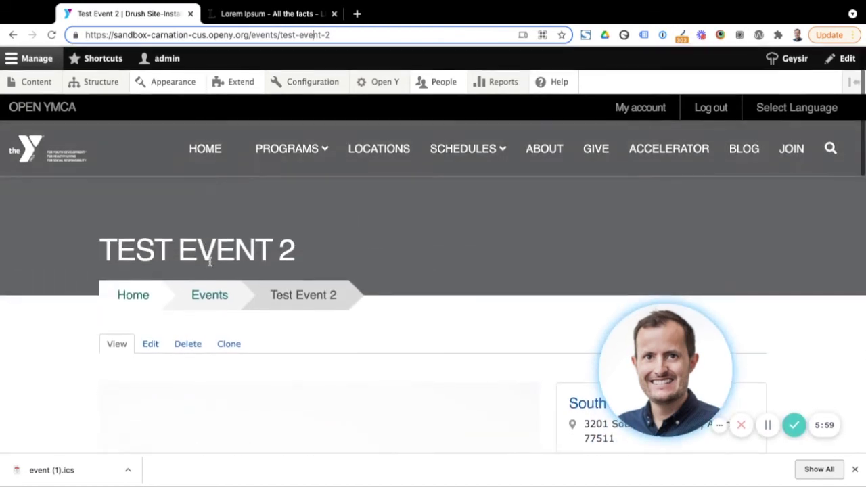
Step: Return to the Events listing and find the Test Event 2 card at South YMCA, 14 Oct
{"action": "left_click", "coordinate": [219, 291]}
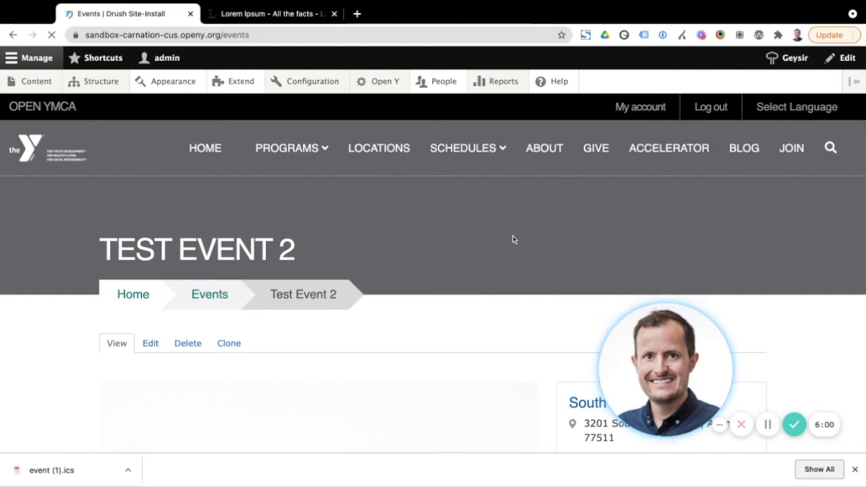
{"action": "scroll", "coordinate": [512, 238], "scroll_direction": "down", "scroll_amount": 4}
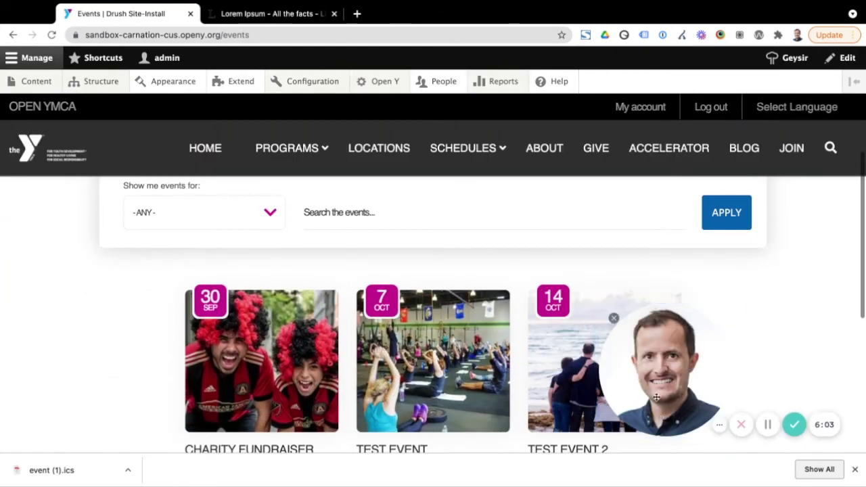
{"action": "scroll", "coordinate": [494, 340], "scroll_direction": "down", "scroll_amount": 2}
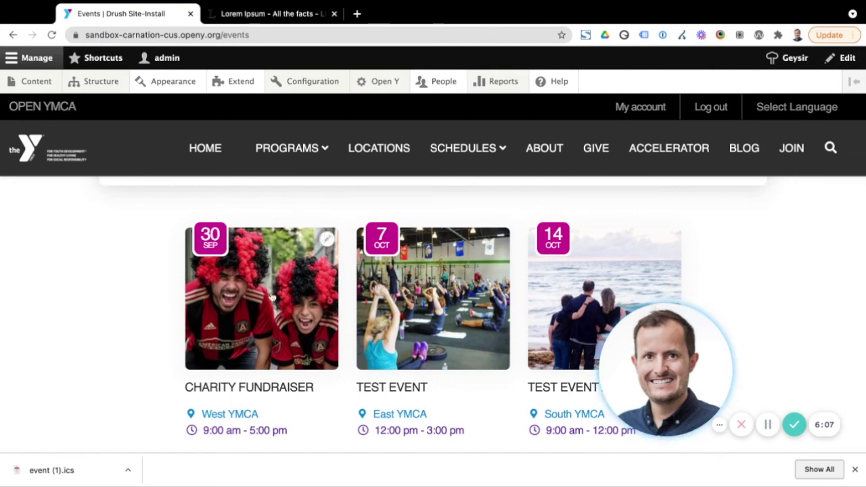
{"action": "scroll", "coordinate": [131, 333], "scroll_direction": "down", "scroll_amount": 2}
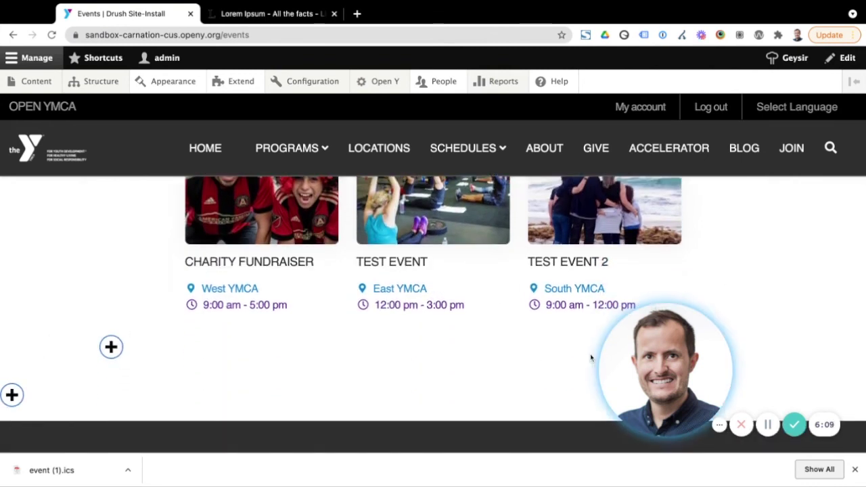
{"action": "scroll", "coordinate": [334, 336], "scroll_direction": "up", "scroll_amount": 3}
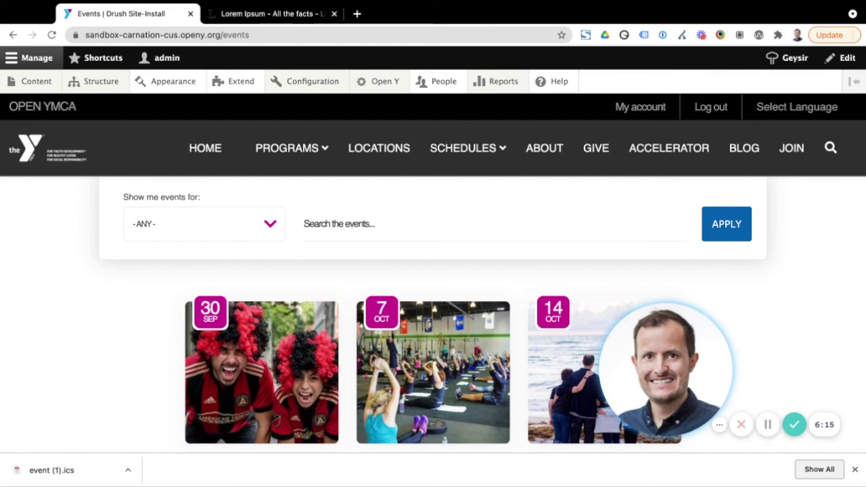
{"action": "left_click", "coordinate": [203, 271]}
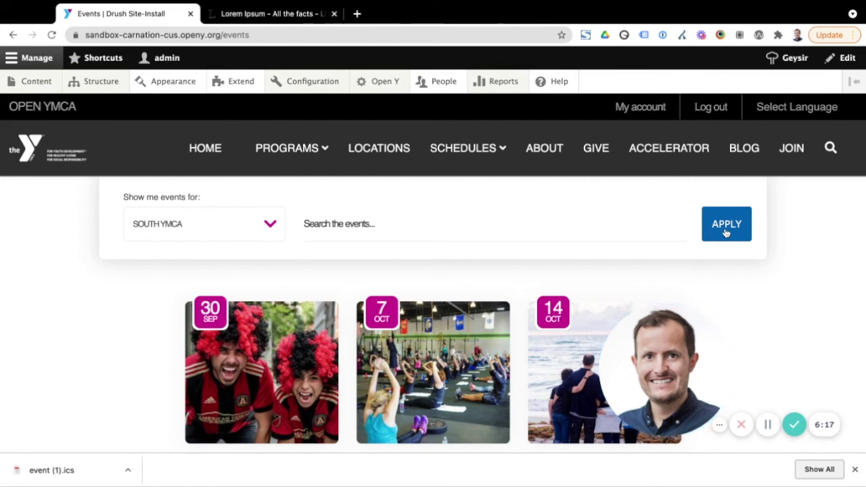
{"action": "left_click", "coordinate": [726, 224]}
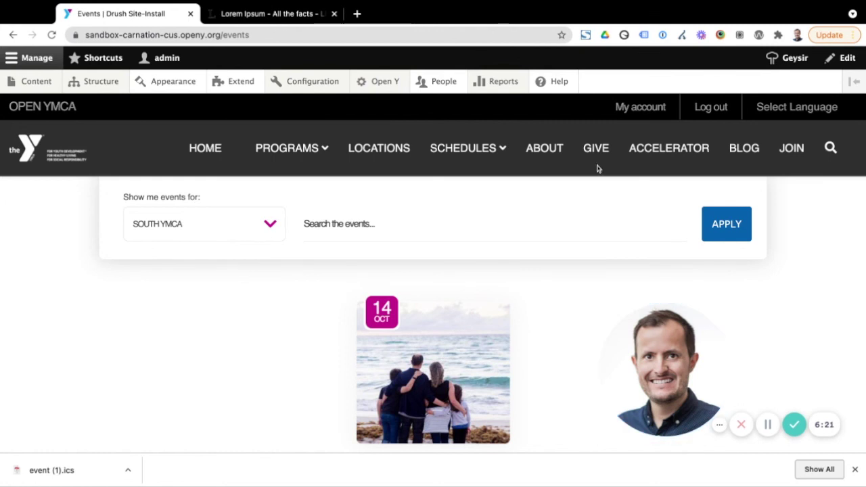
{"action": "left_click", "coordinate": [718, 215]}
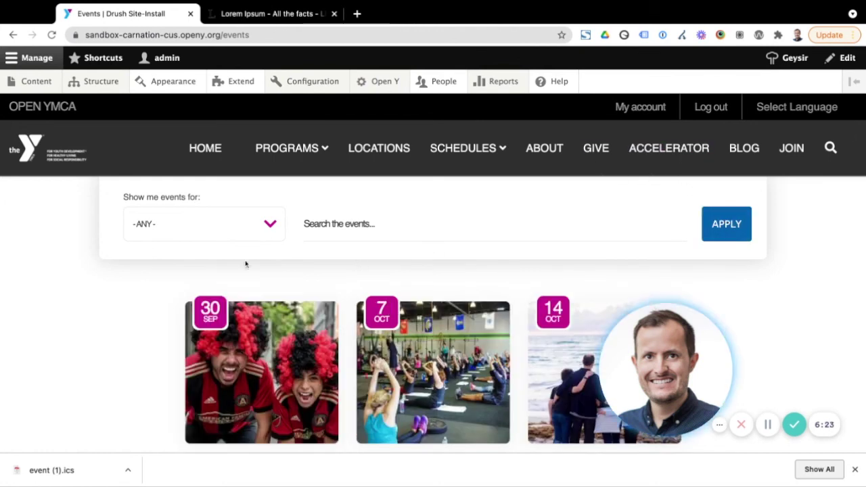
{"action": "scroll", "coordinate": [134, 309], "scroll_direction": "down", "scroll_amount": 2}
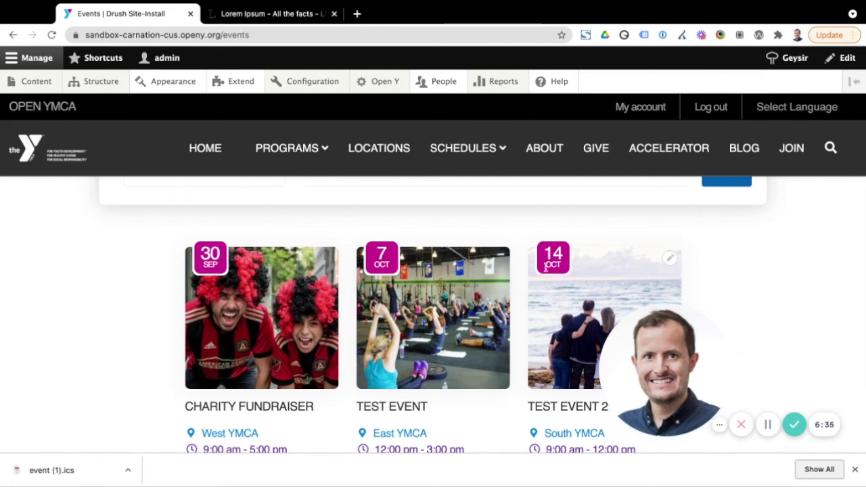
{"action": "scroll", "coordinate": [510, 295], "scroll_direction": "down", "scroll_amount": 2}
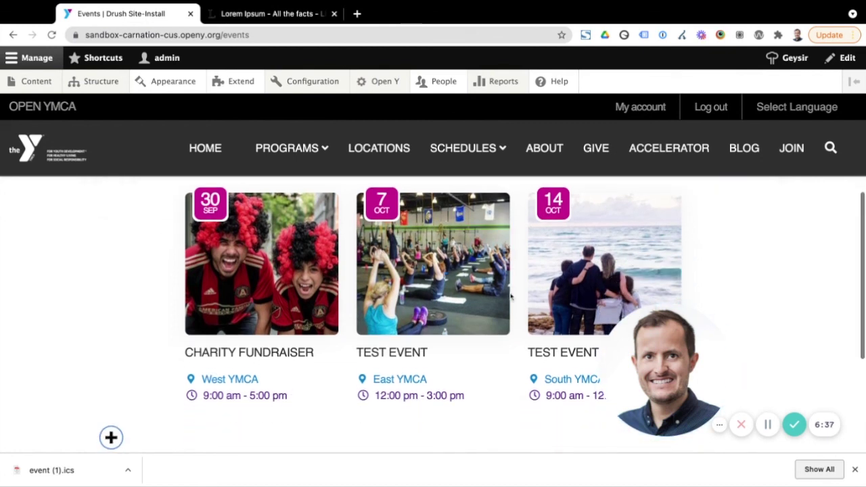
{"action": "scroll", "coordinate": [433, 311], "scroll_direction": "up", "scroll_amount": 1}
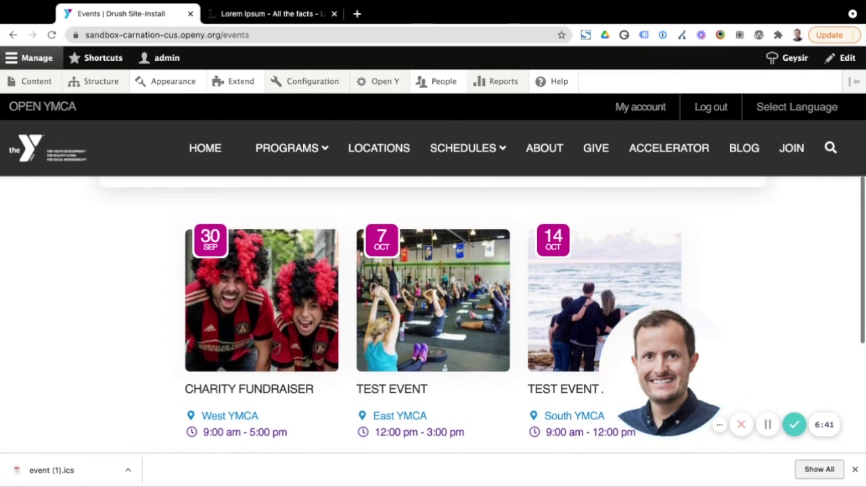
{"action": "scroll", "coordinate": [433, 311], "scroll_direction": "up", "scroll_amount": 1}
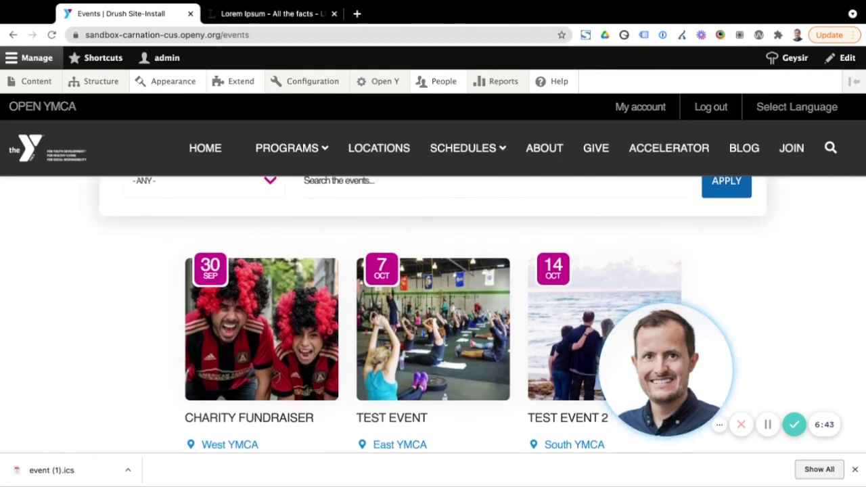